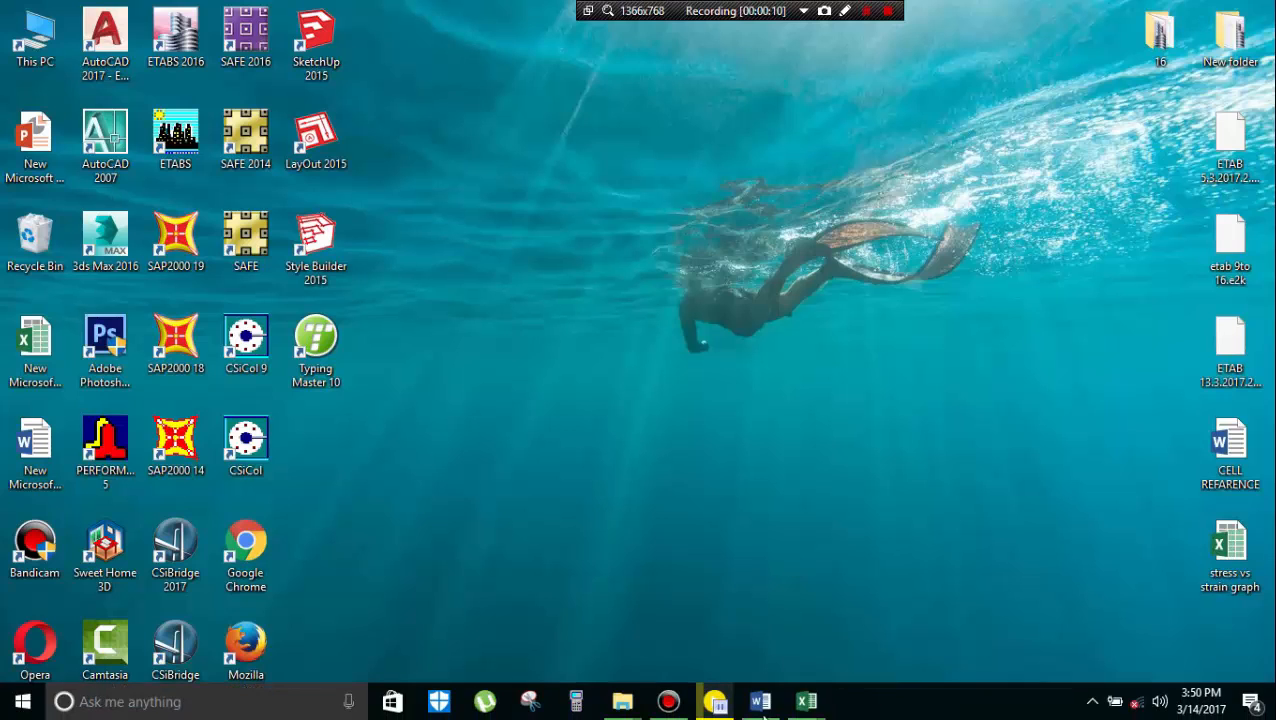
Step: Switch to the "stress vs strin graph" Excel workbook showing the student marks table on Sheet3
{"action": "mouse_move", "coordinate": [803, 704]}
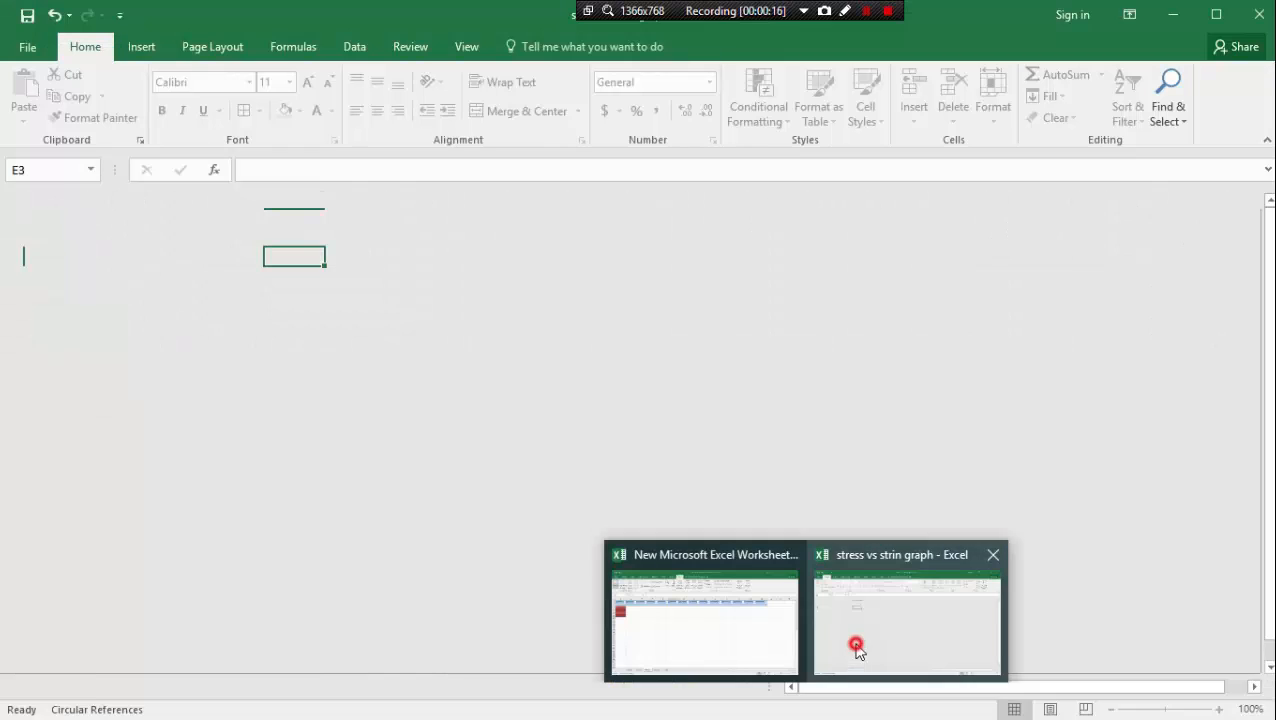
{"action": "left_click", "coordinate": [852, 640]}
{"action": "scroll", "coordinate": [439, 524], "scroll_direction": "down", "scroll_amount": 2}
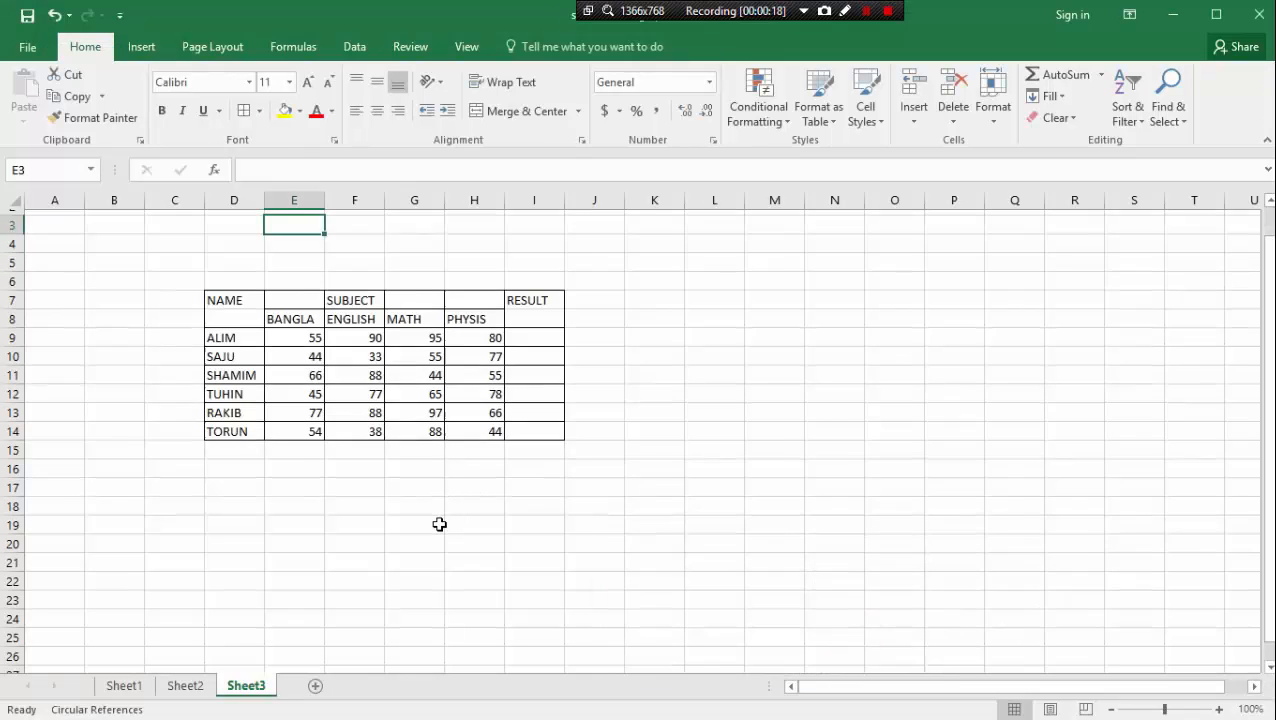
{"action": "scroll", "coordinate": [439, 524], "scroll_direction": "up", "scroll_amount": 2}
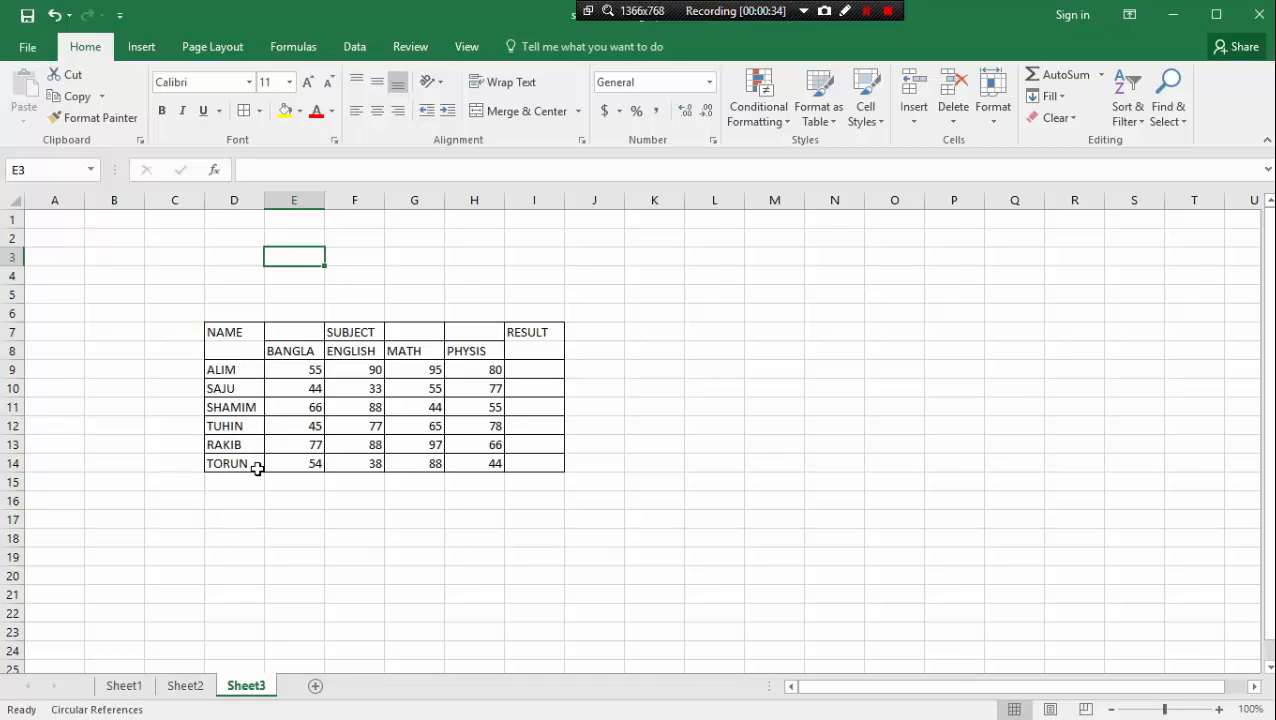
Step: Examine the subject marks and the RESULT column cells in the student table
{"action": "left_click", "coordinate": [302, 401]}
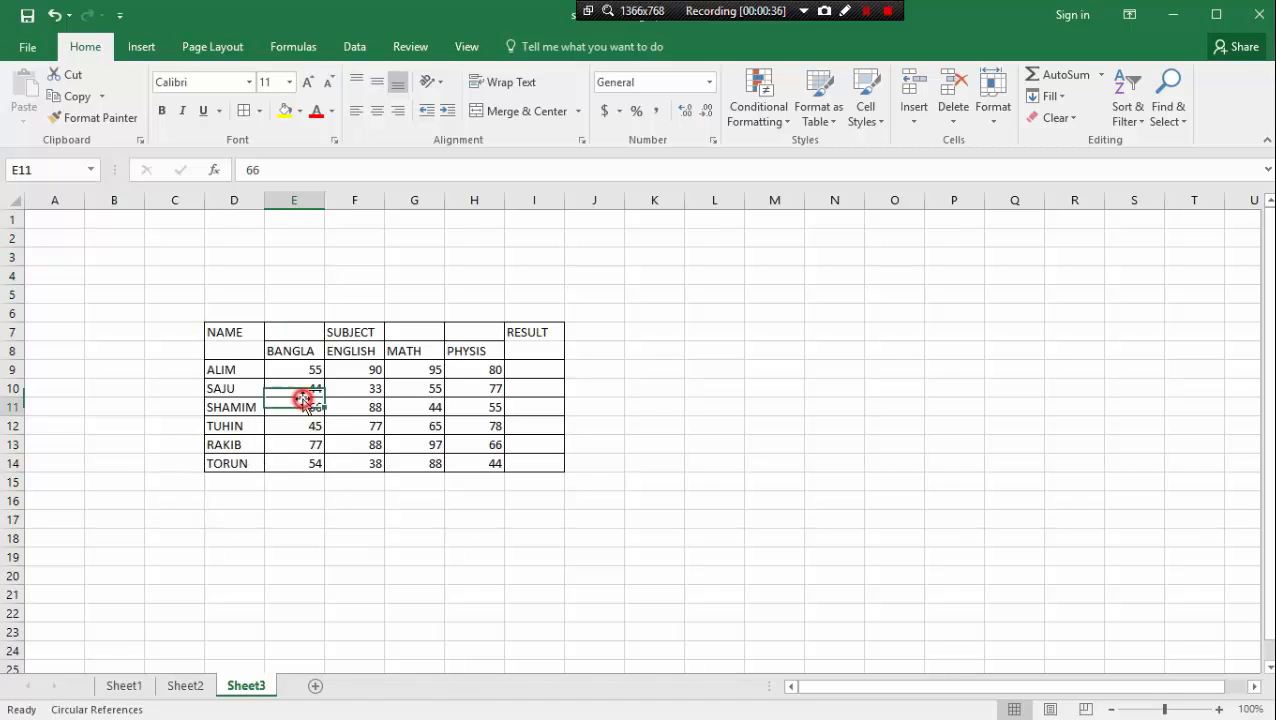
{"action": "left_click", "coordinate": [296, 372]}
{"action": "left_click", "coordinate": [343, 372]}
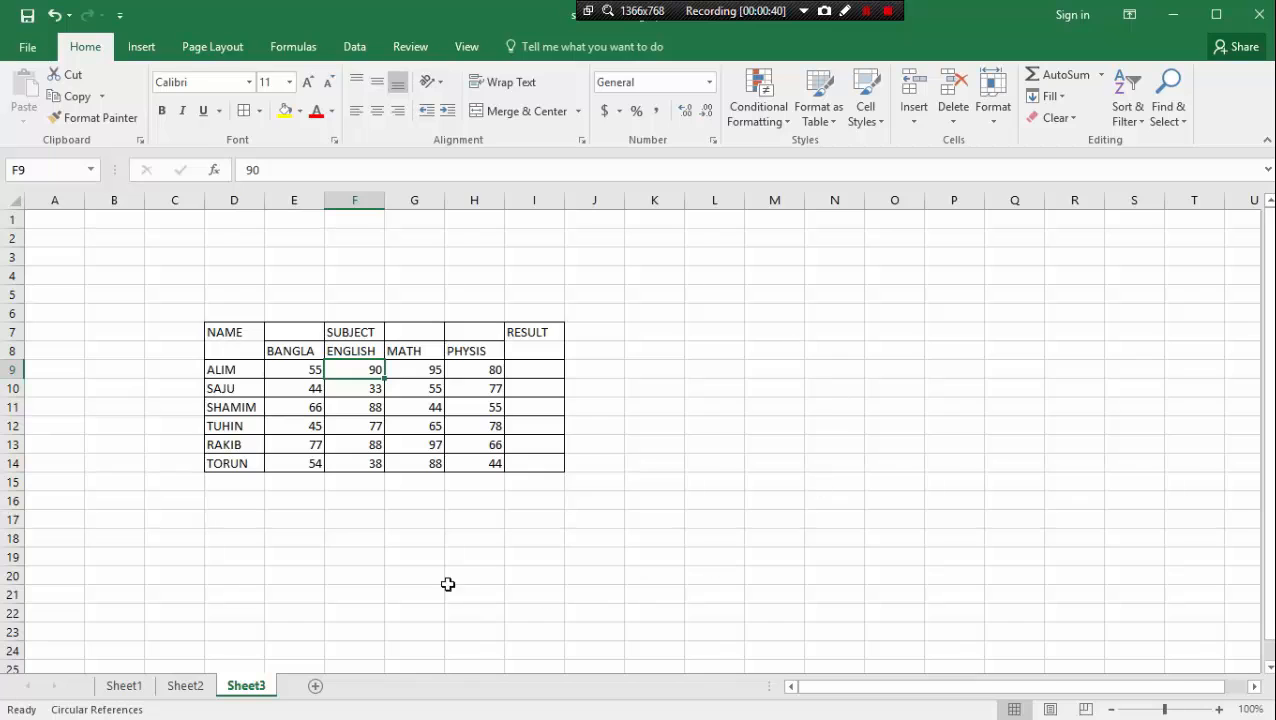
{"action": "scroll", "coordinate": [432, 561], "scroll_direction": "down", "scroll_amount": 1}
{"action": "scroll", "coordinate": [437, 553], "scroll_direction": "up", "scroll_amount": 1}
{"action": "left_click", "coordinate": [535, 374]}
{"action": "key", "text": "Return"}
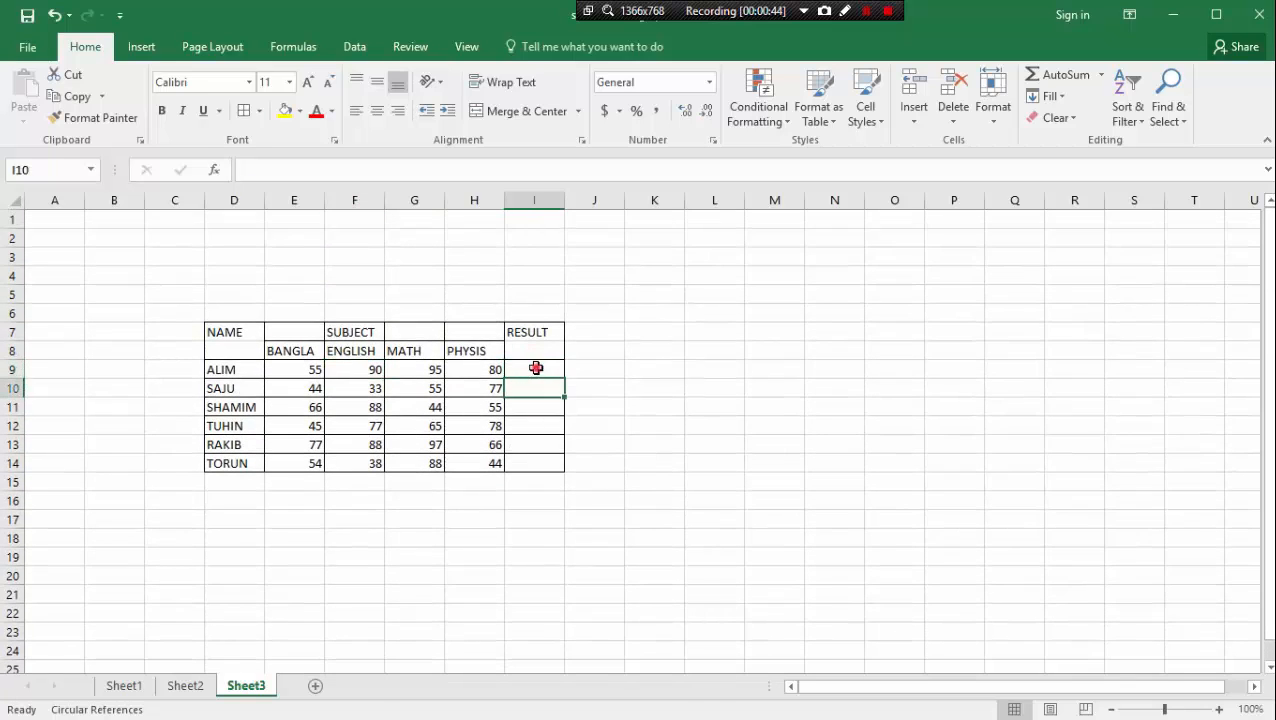
{"action": "left_click", "coordinate": [536, 369]}
{"action": "left_click", "coordinate": [534, 389]}
{"action": "left_click", "coordinate": [535, 408]}
{"action": "left_click", "coordinate": [535, 427]}
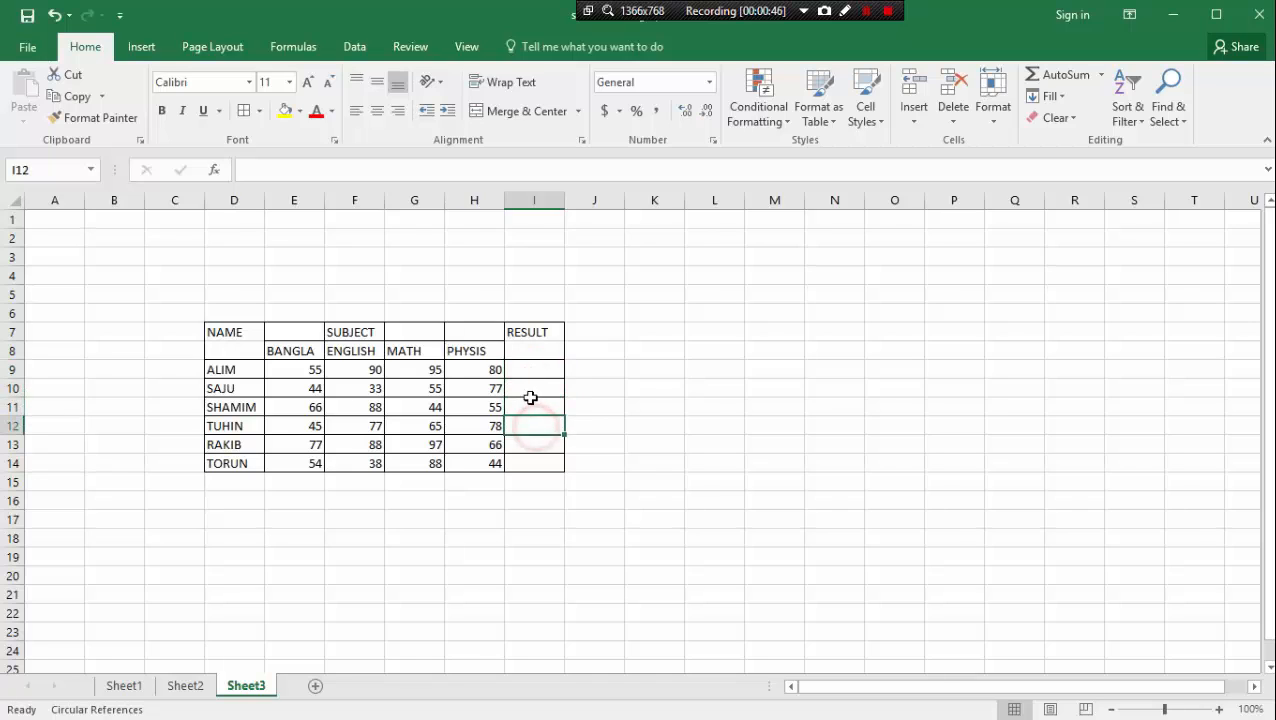
{"action": "left_click", "coordinate": [530, 393]}
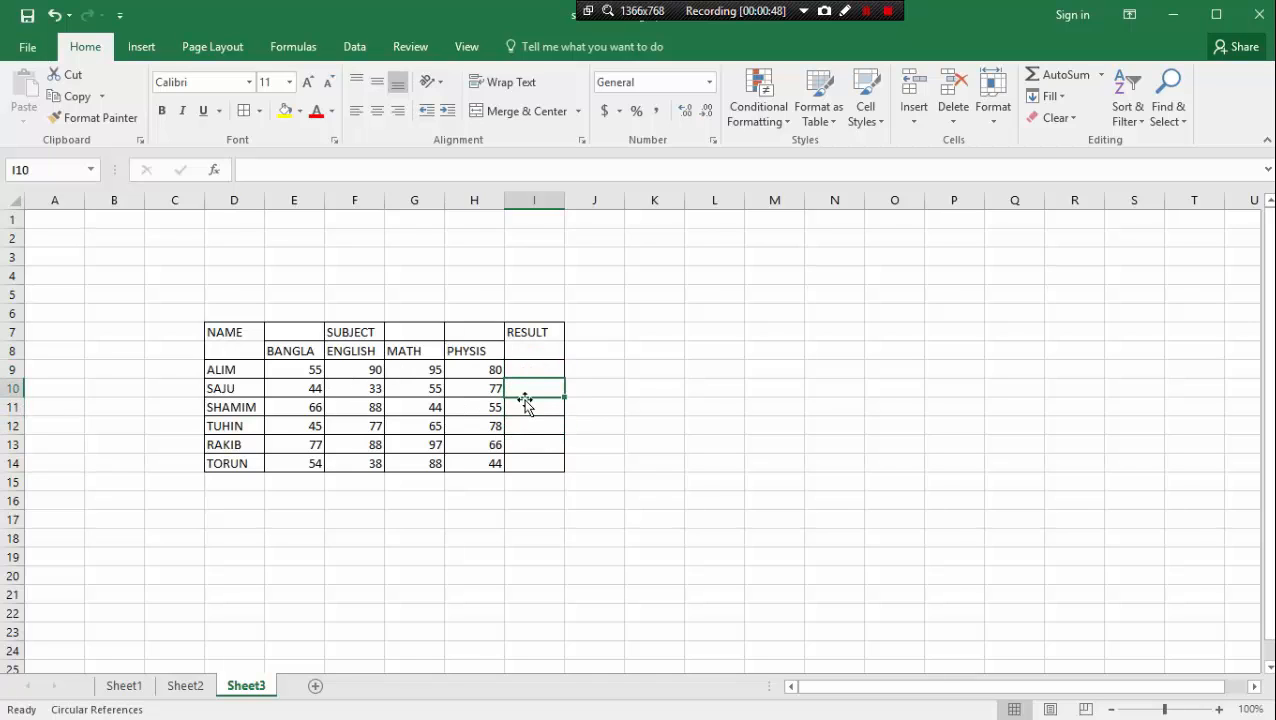
Step: Start a logical IF function in RESULT cell I9, keeping its arguments dialog clear of the marks table
{"action": "left_click", "coordinate": [535, 369]}
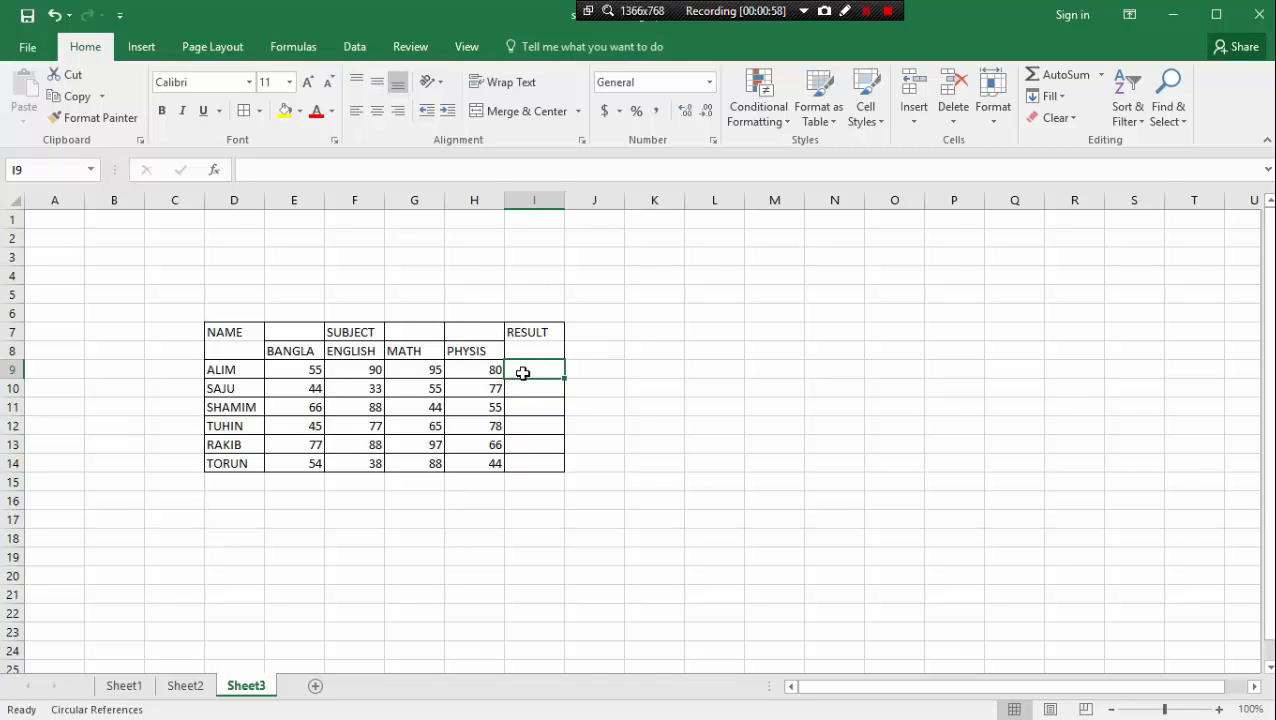
{"action": "left_click", "coordinate": [522, 372]}
{"action": "left_click", "coordinate": [291, 46]}
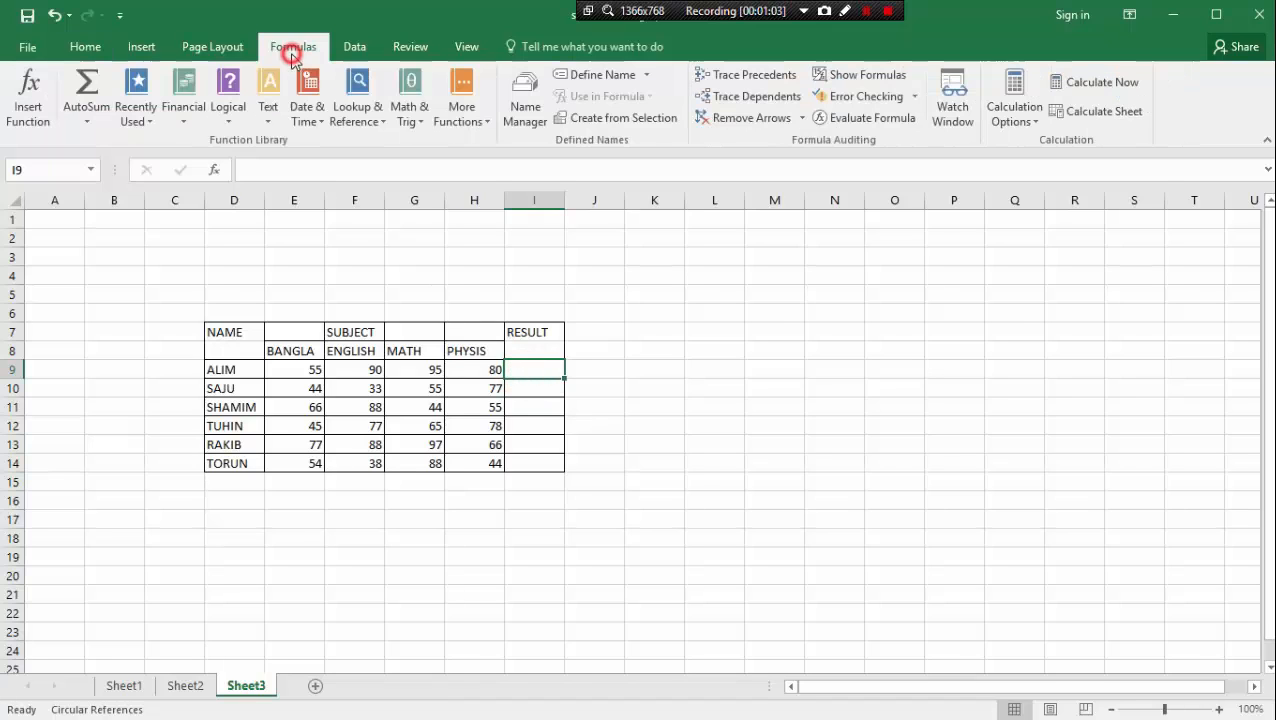
{"action": "left_click", "coordinate": [229, 108]}
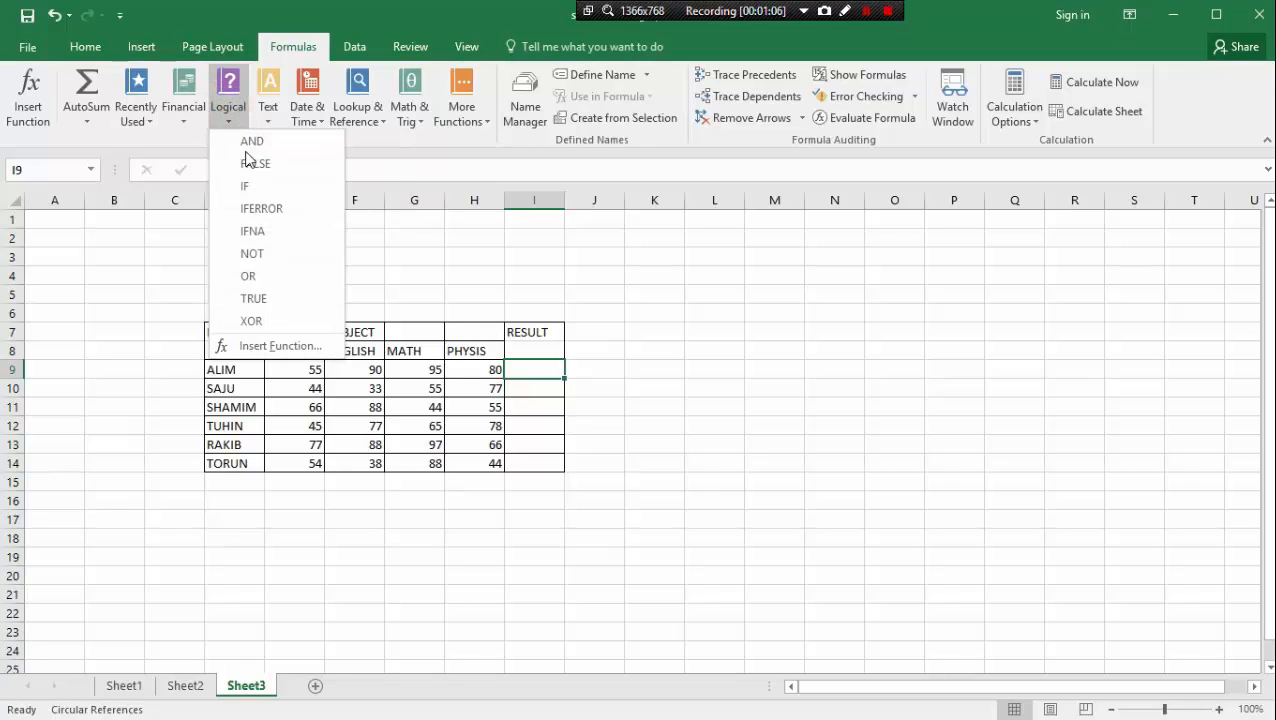
{"action": "left_click", "coordinate": [260, 183]}
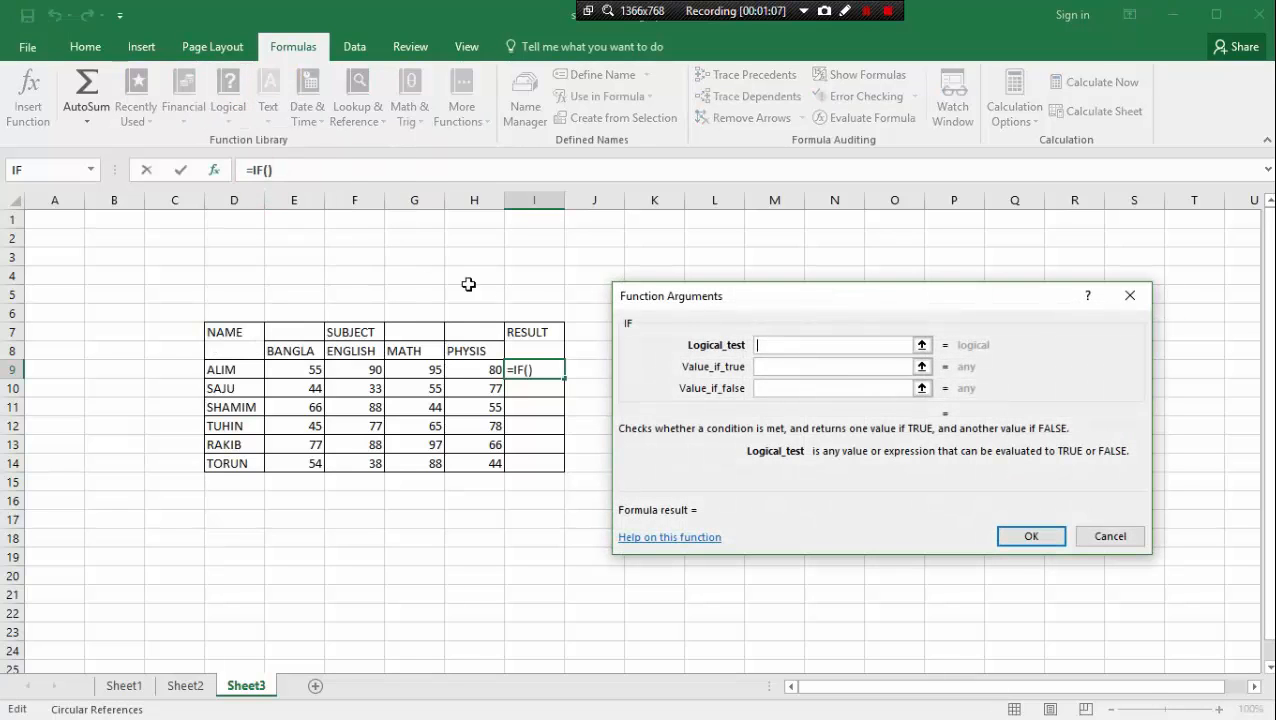
{"action": "left_click_drag", "start_coordinate": [775, 308], "coordinate": [833, 291]}
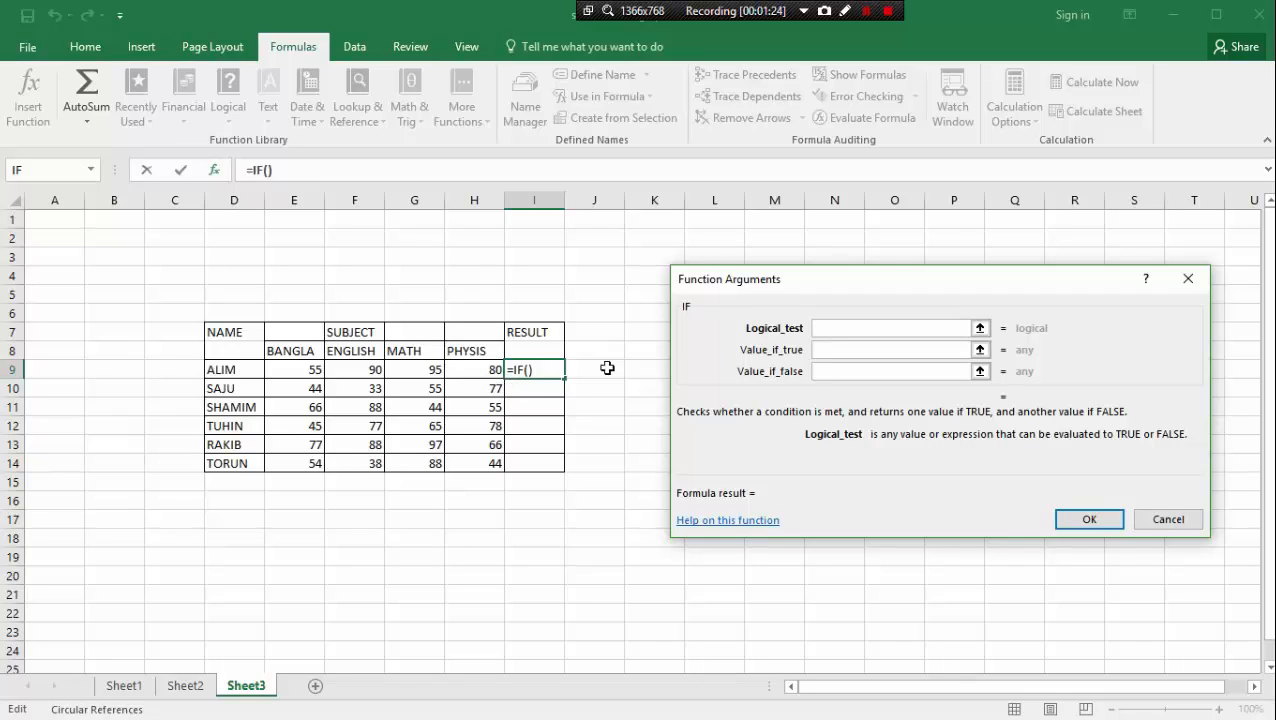
{"action": "left_click_drag", "start_coordinate": [823, 289], "coordinate": [795, 293]}
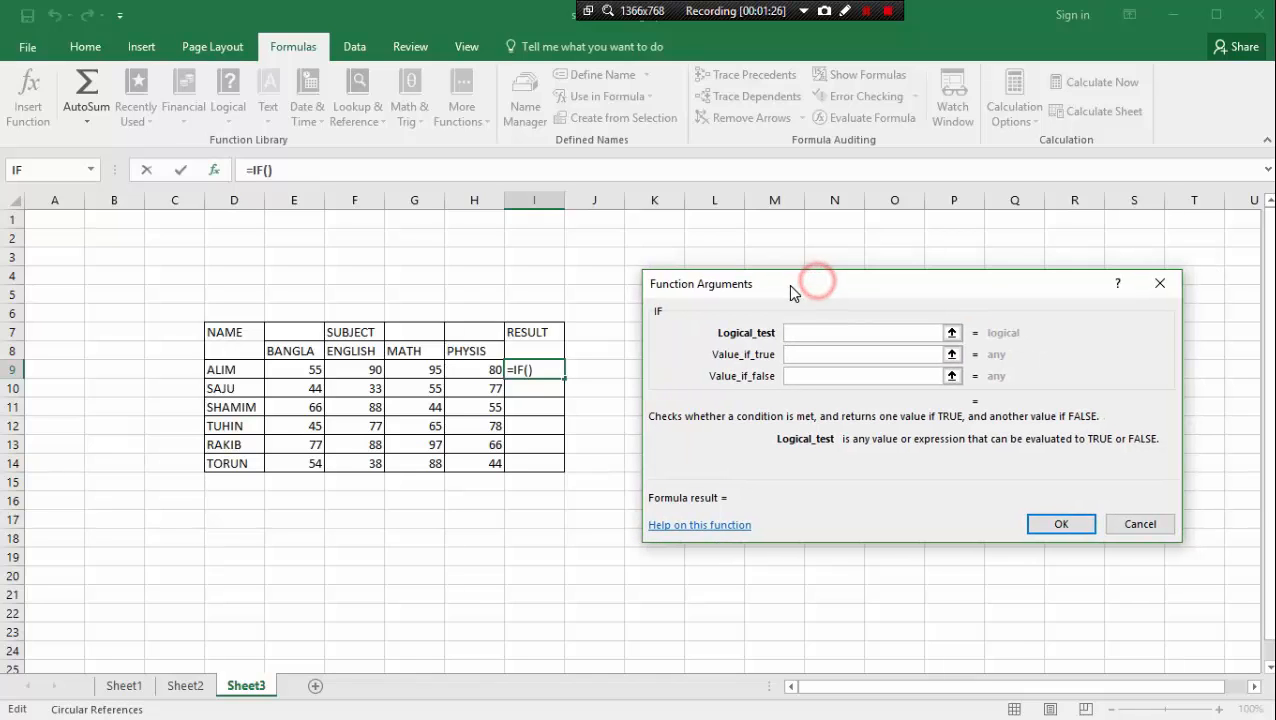
Step: Begin the IF logical test with an AND condition requiring the Bangla and English marks to be at least 40: AND(E9>=40,F9>=40,
{"action": "left_click", "coordinate": [791, 332]}
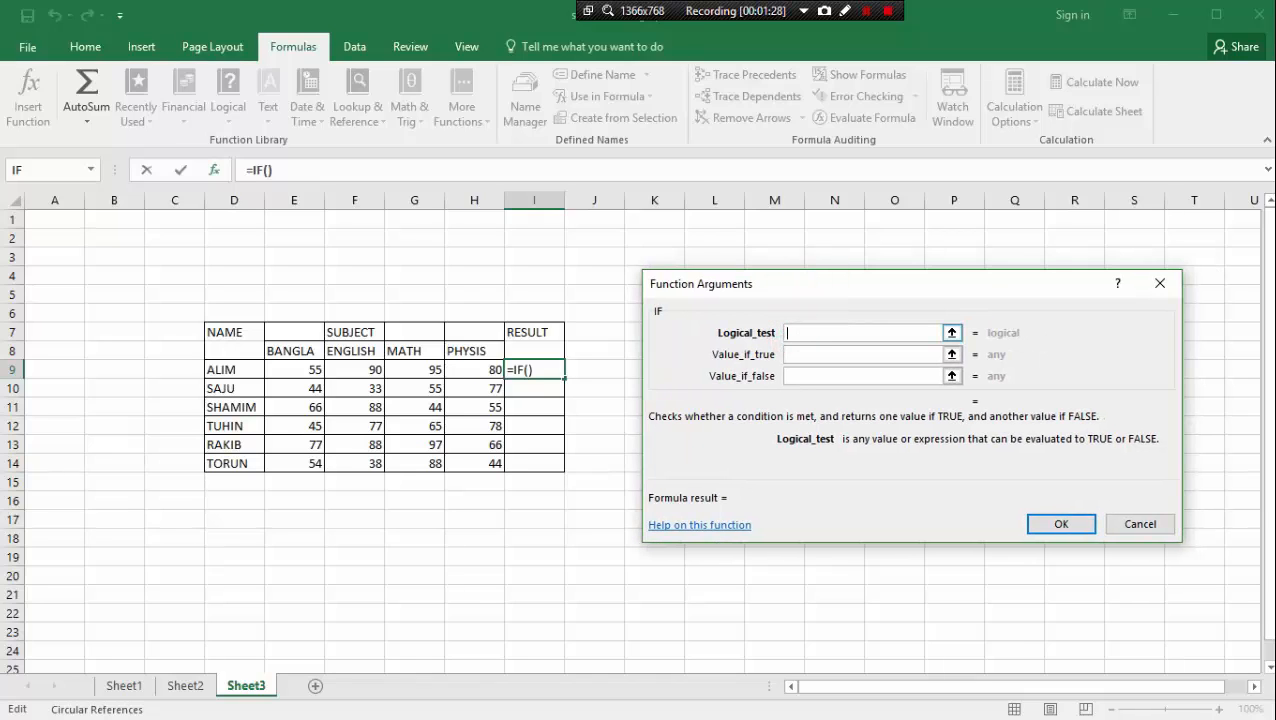
{"action": "type", "text": "AND("}
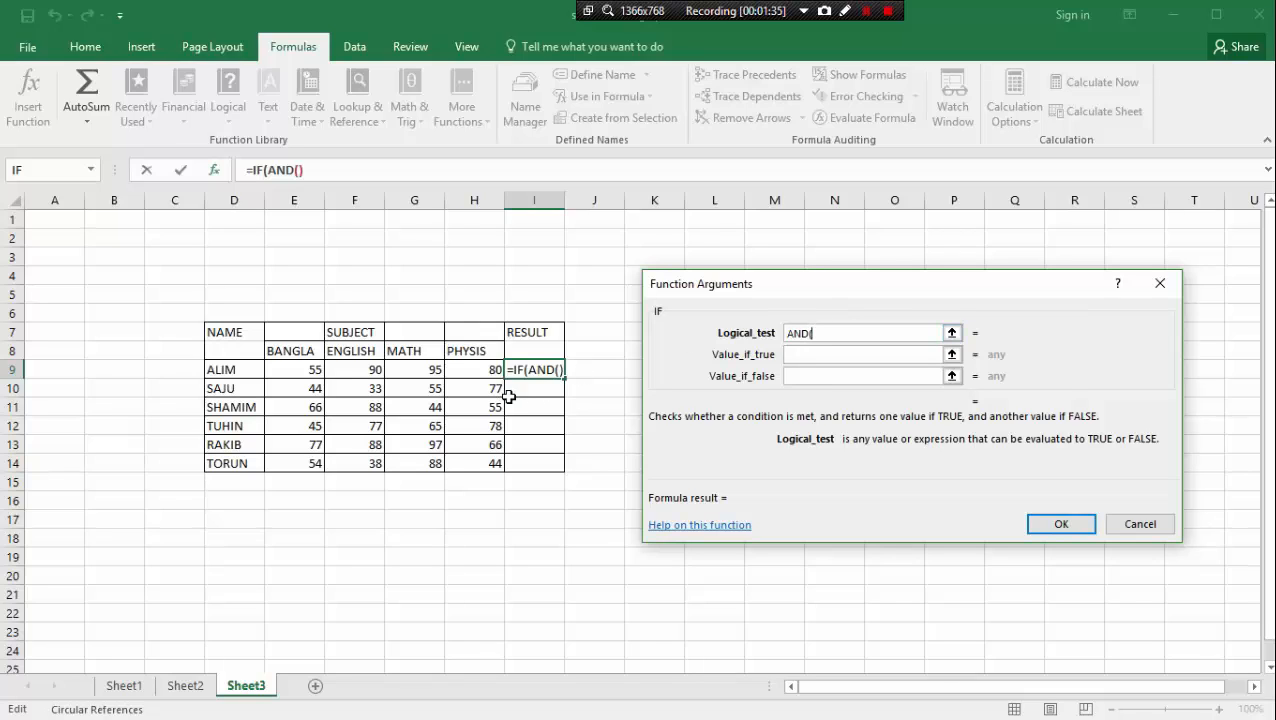
{"action": "left_click", "coordinate": [309, 370]}
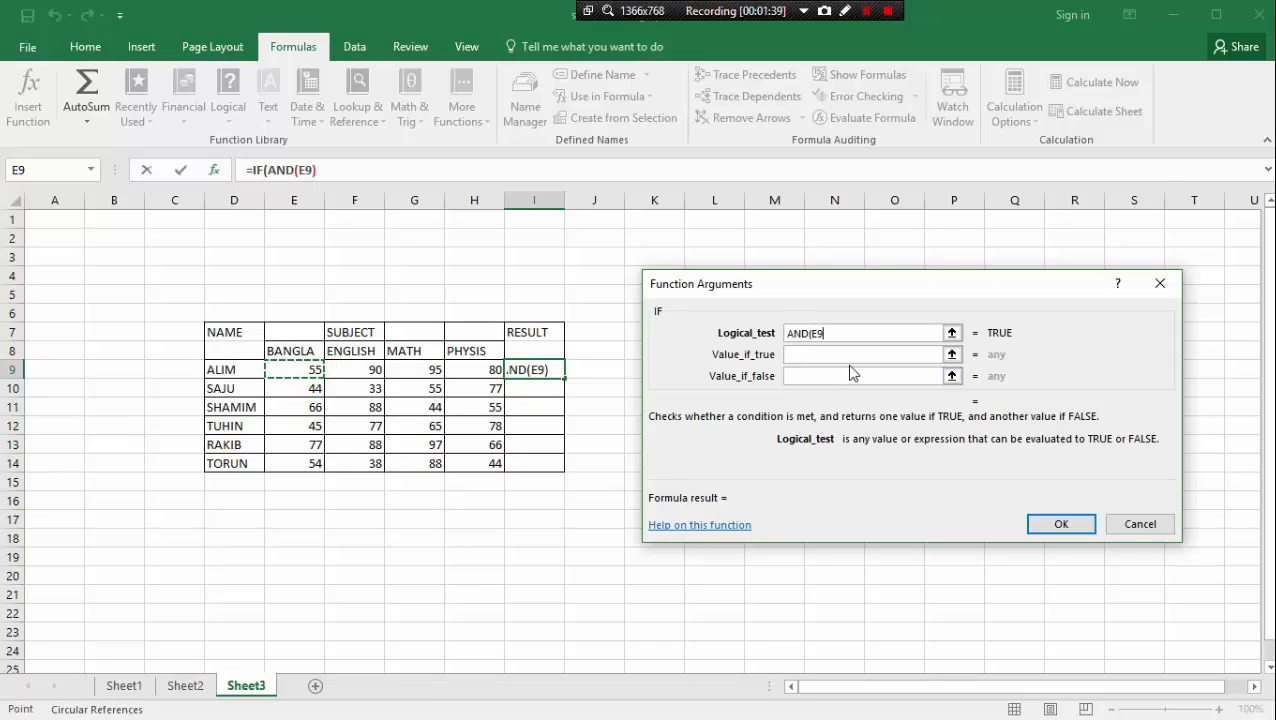
{"action": "type", "text": ">"}
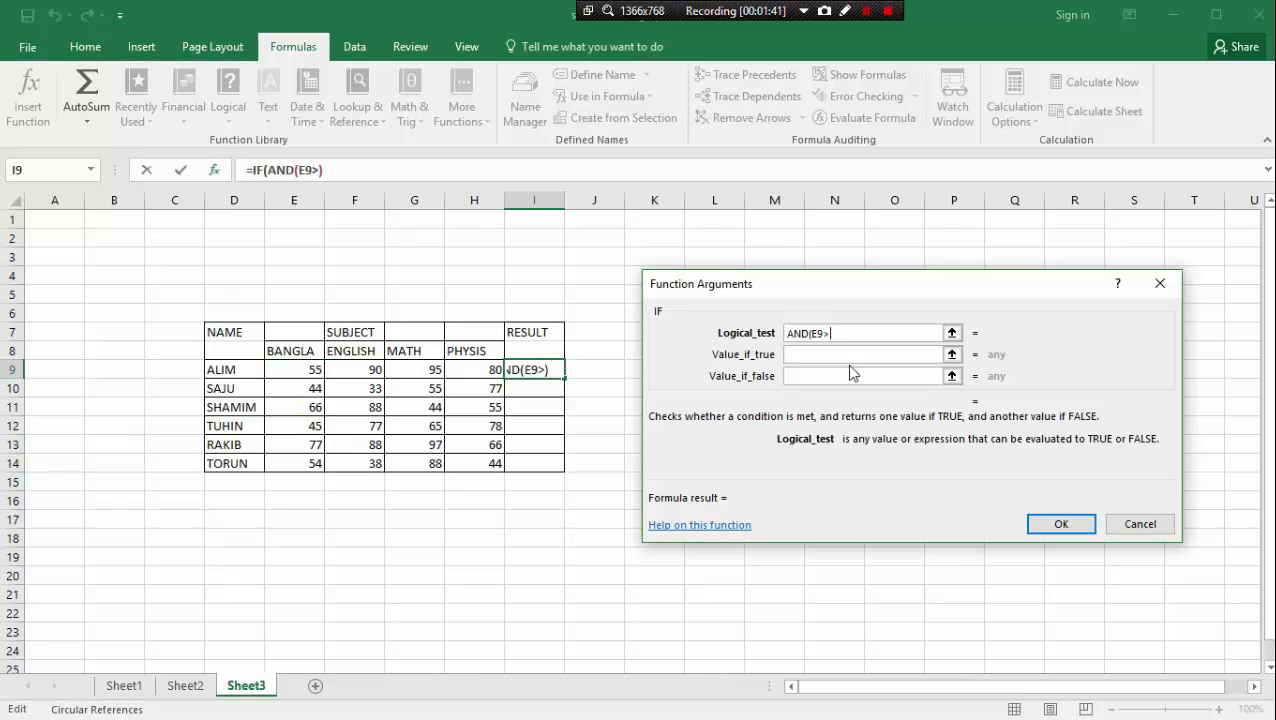
{"action": "type", "text": "=40"}
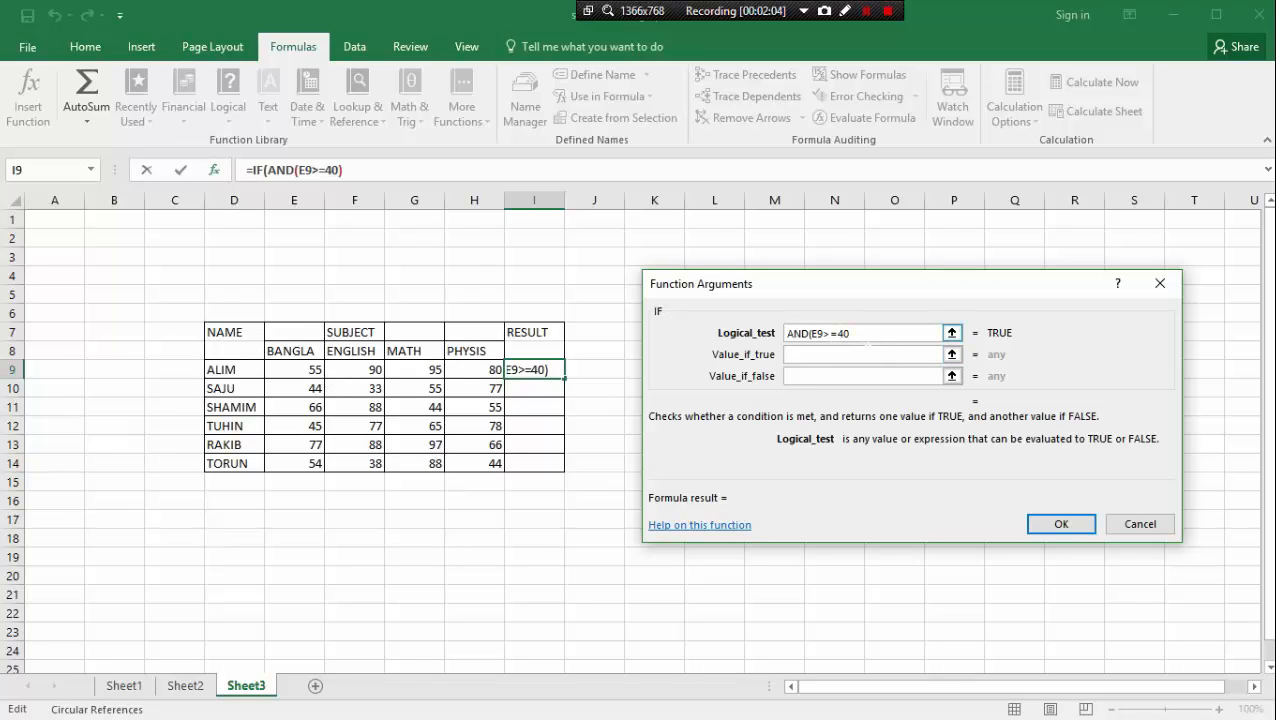
{"action": "type", "text": ","}
{"action": "left_click", "coordinate": [376, 370]}
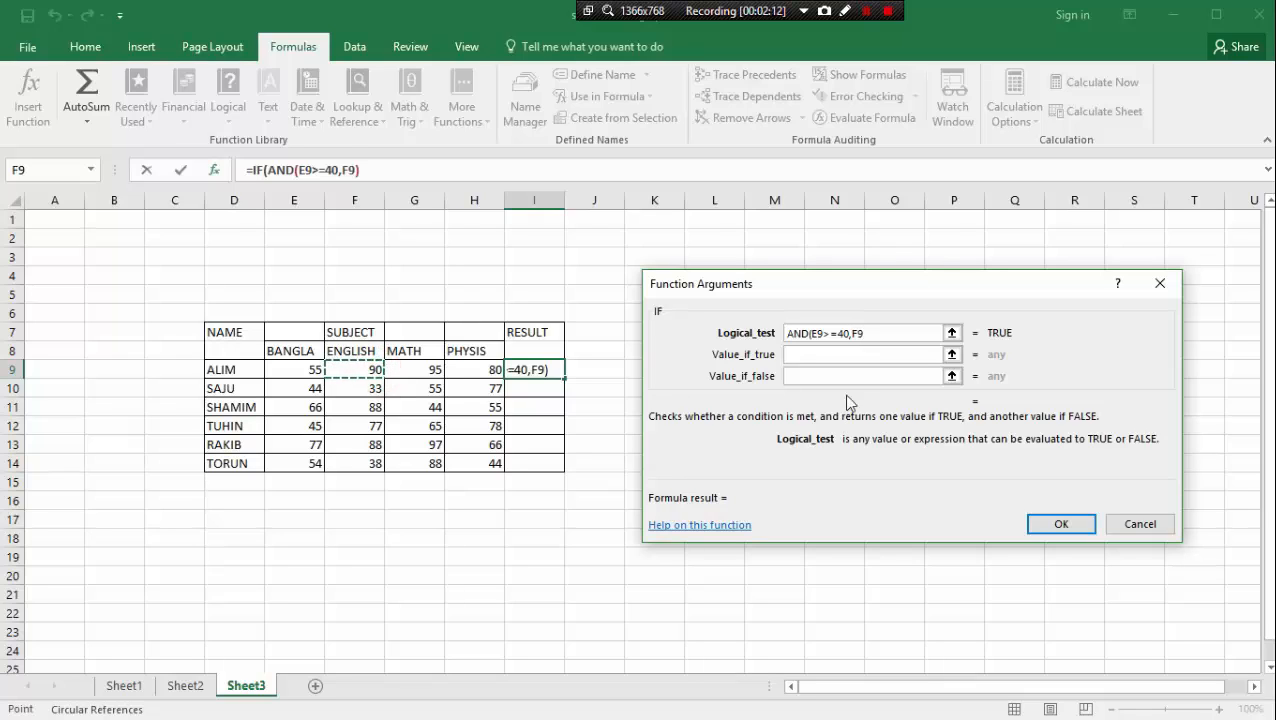
{"action": "type", "text": ">=4"}
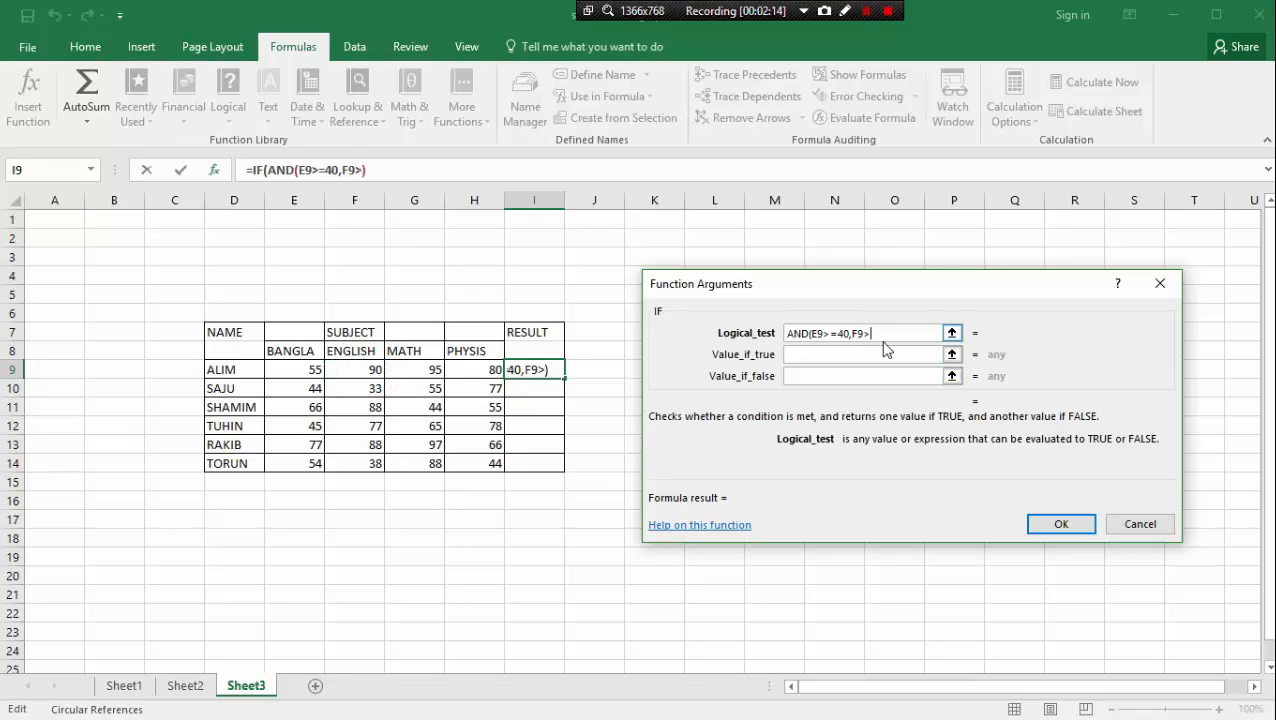
{"action": "type", "text": "0,"}
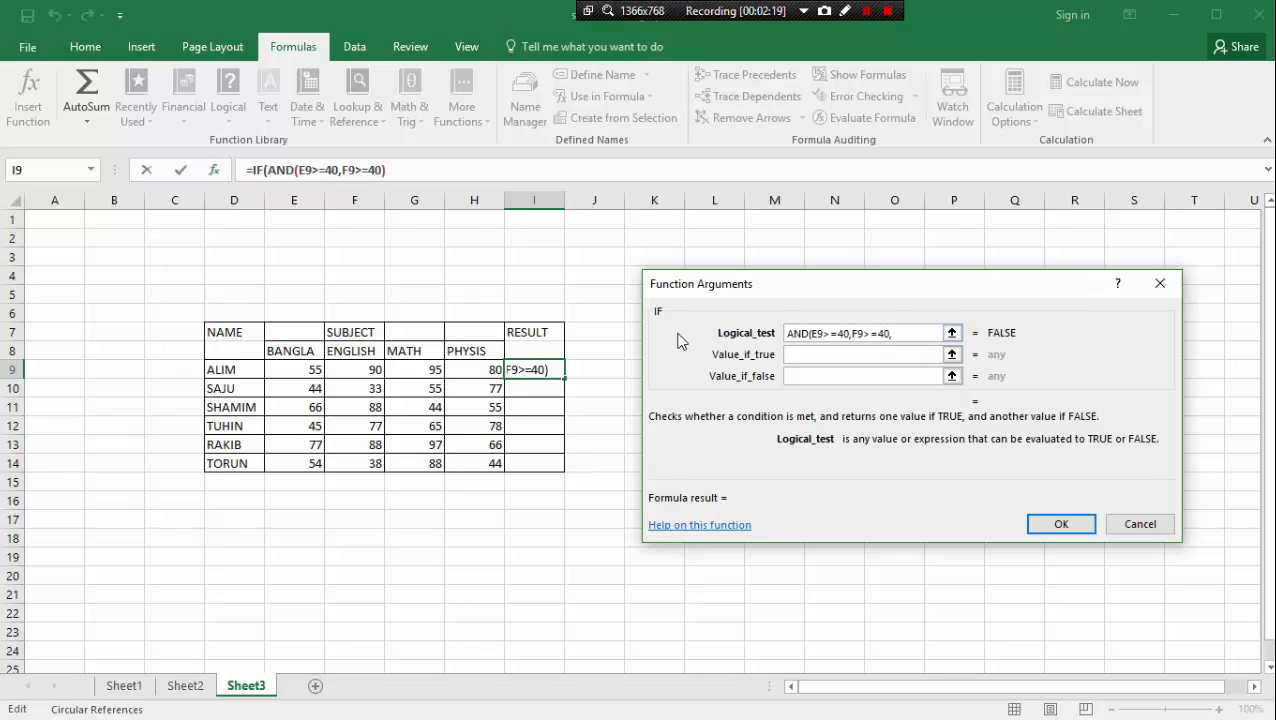
Step: Complete the AND condition with the Math and Physics marks at 40 or more: G9>=40,H9>=40)
{"action": "left_click", "coordinate": [433, 369]}
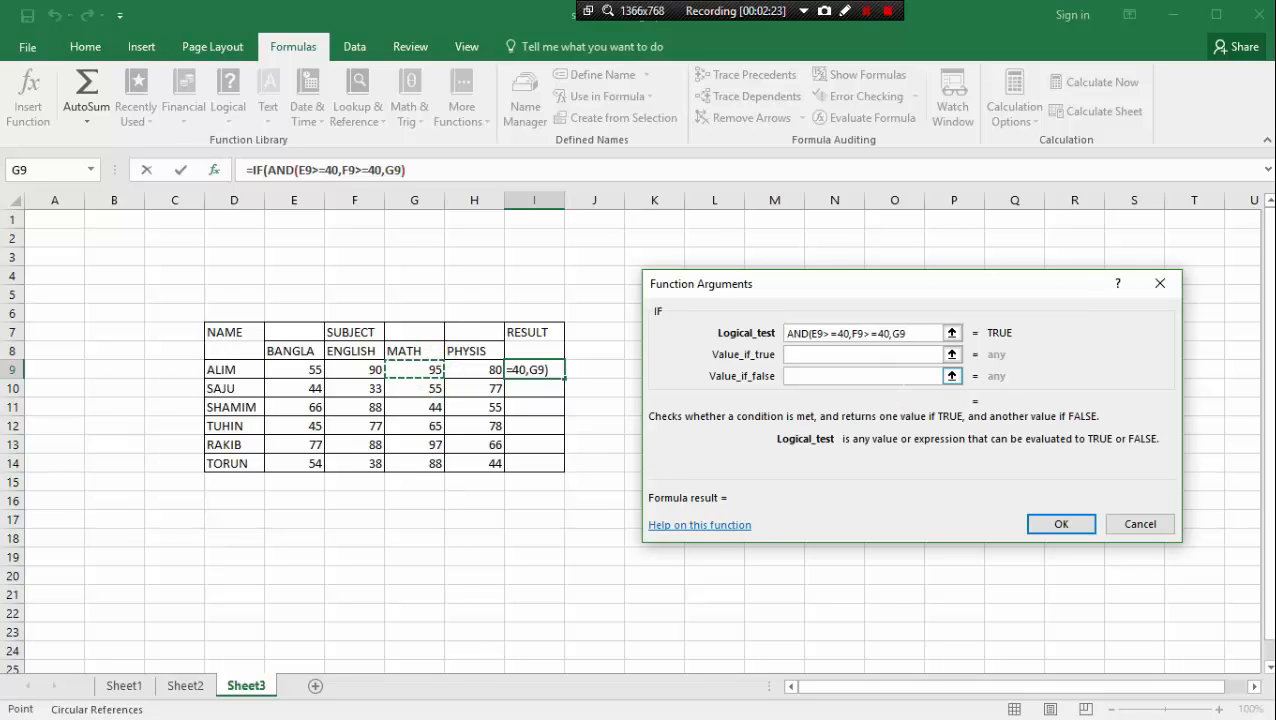
{"action": "type", "text": ">="}
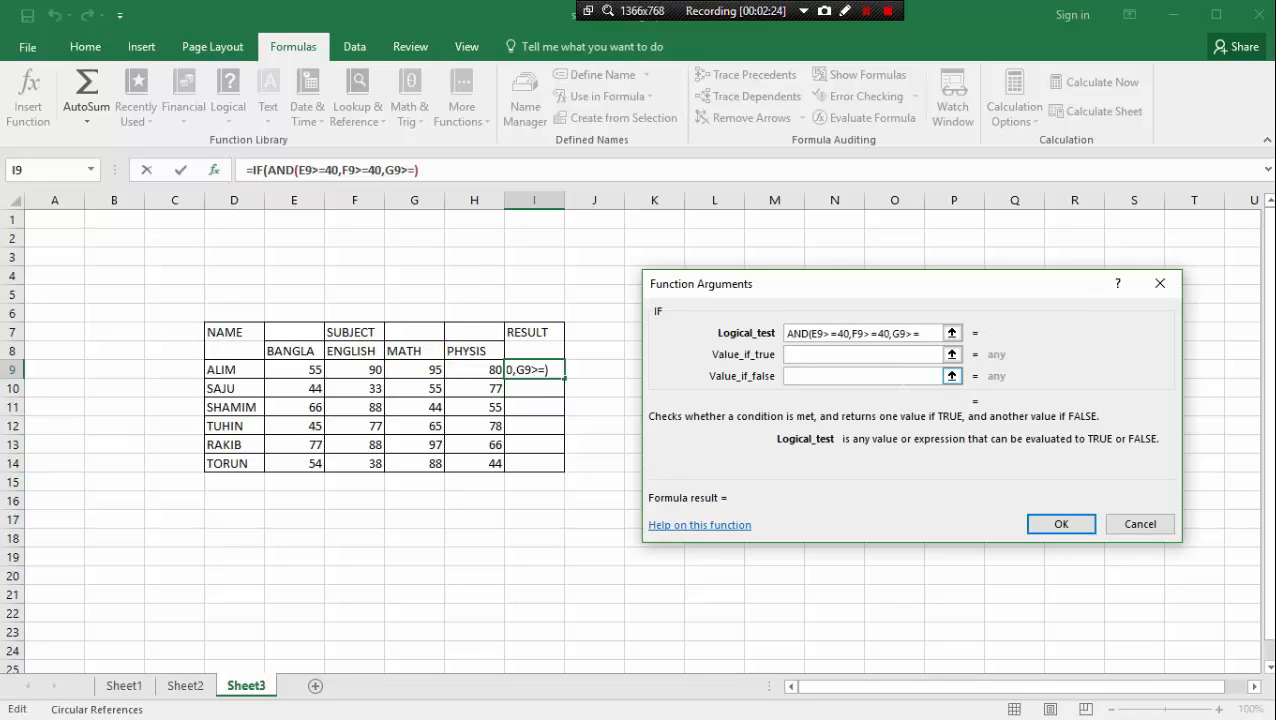
{"action": "type", "text": "40"}
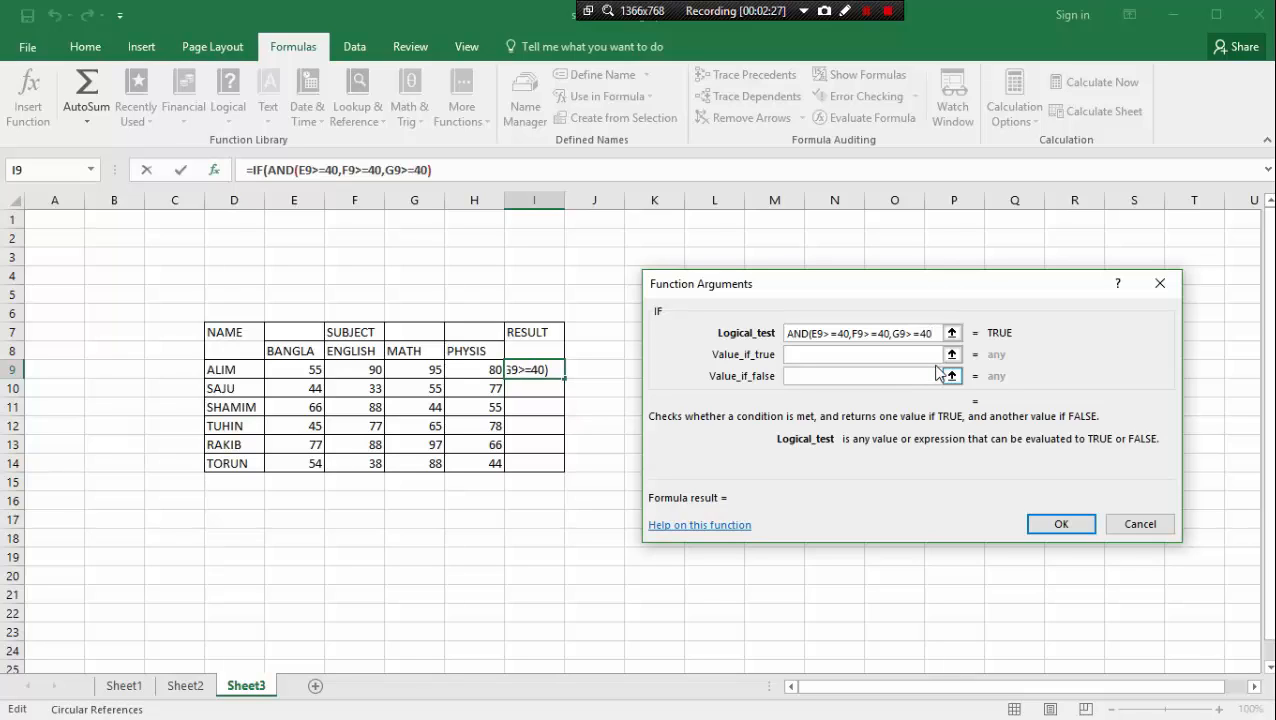
{"action": "type", "text": ","}
{"action": "left_click", "coordinate": [487, 370]}
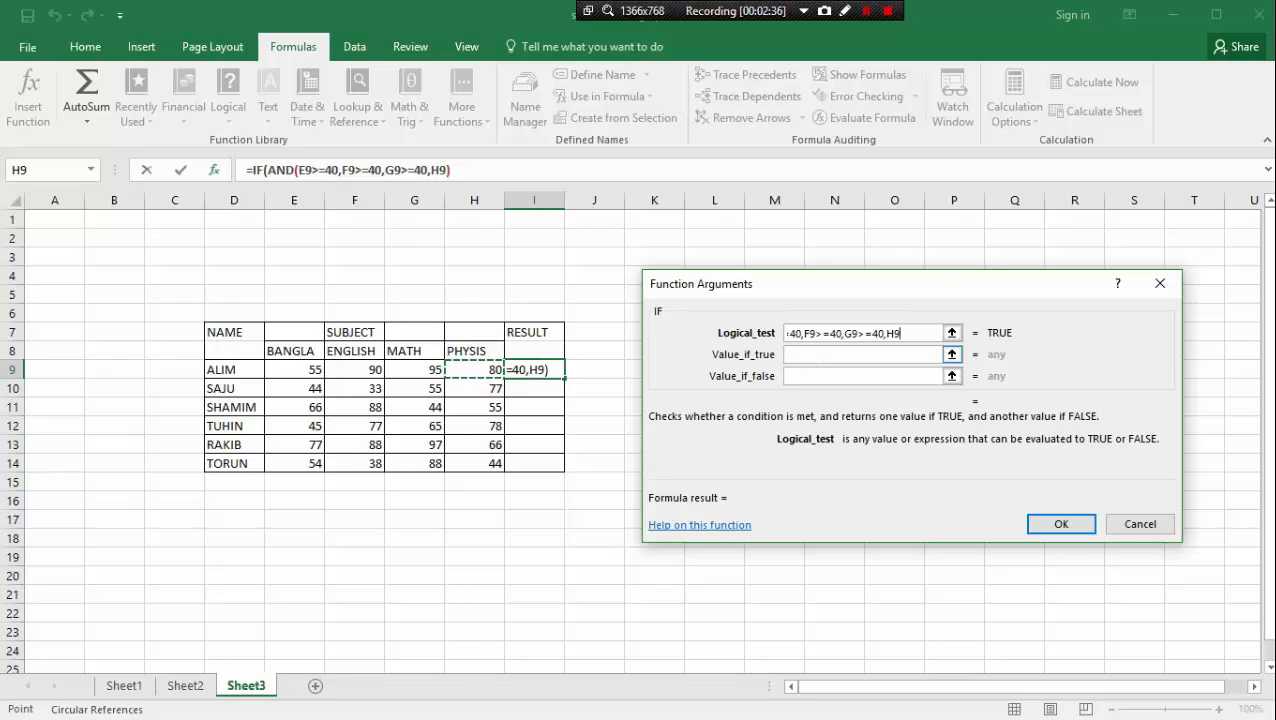
{"action": "type", "text": ">"}
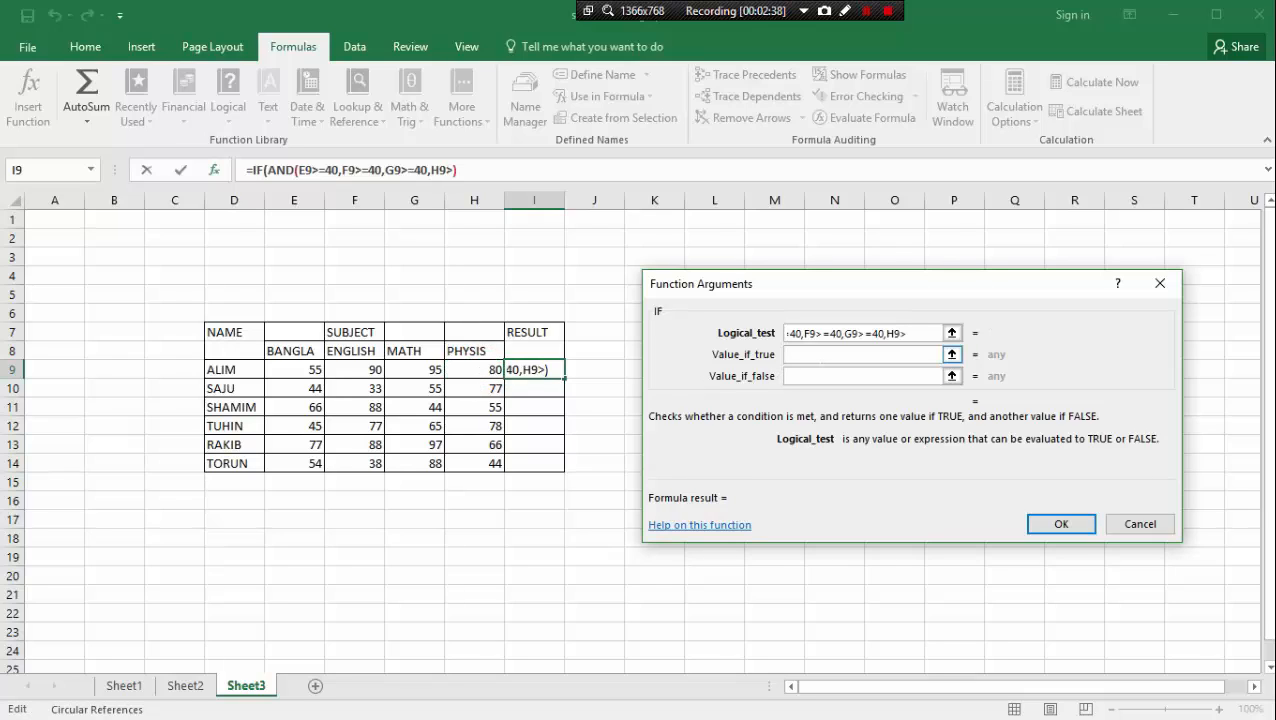
{"action": "type", "text": "=40"}
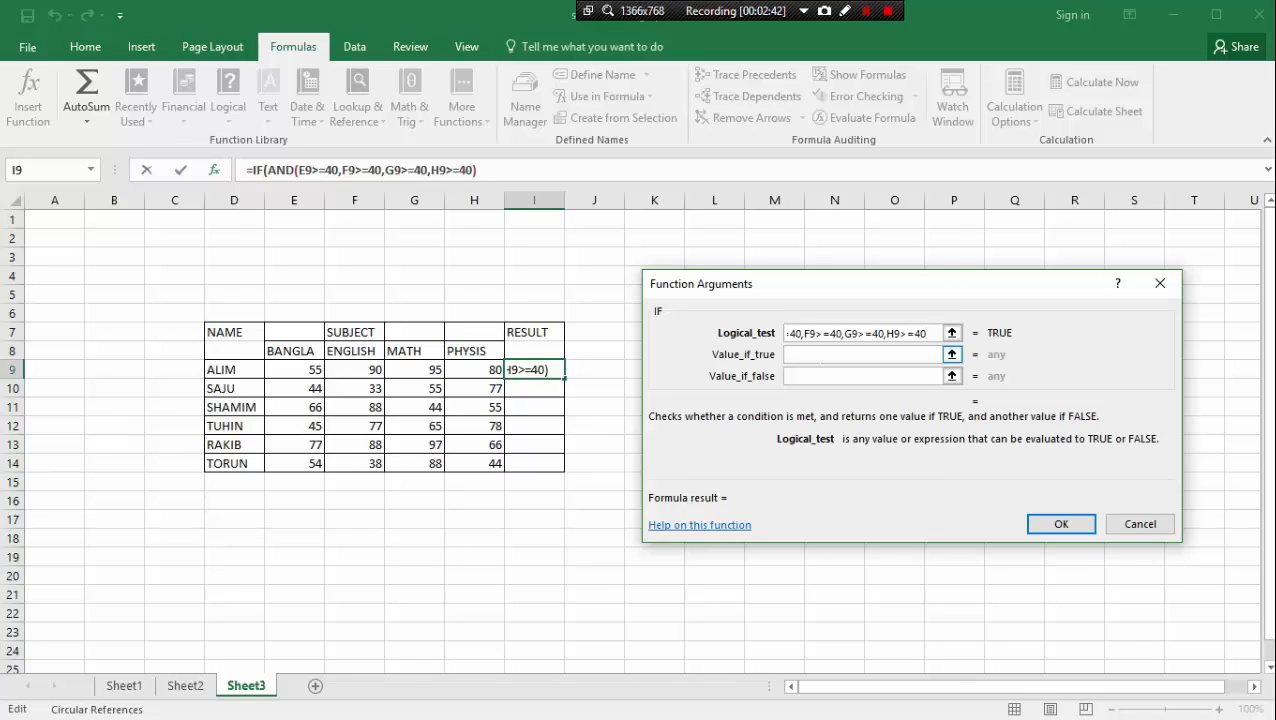
{"action": "type", "text": ")"}
Step: Set the IF function to return "PASS" when true and "FAIL" when false, and insert the formula in I9
{"action": "left_click", "coordinate": [811, 356]}
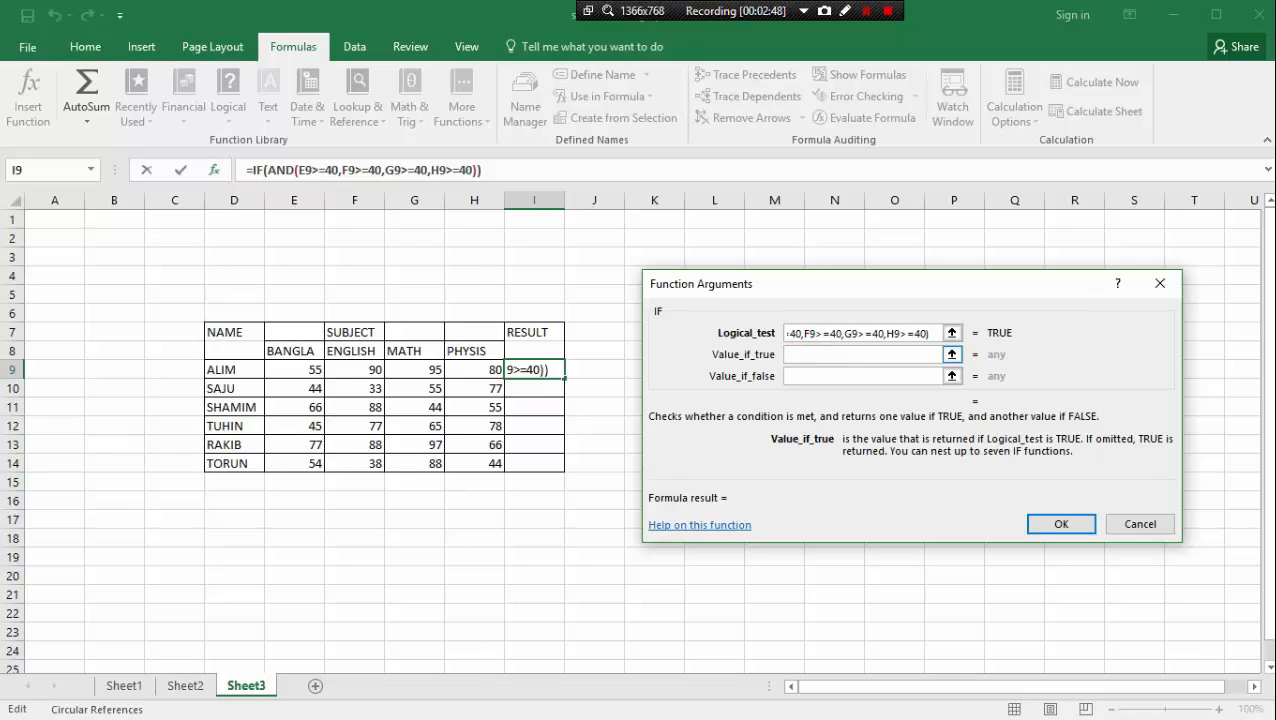
{"action": "type", "text": "\"PASS"}
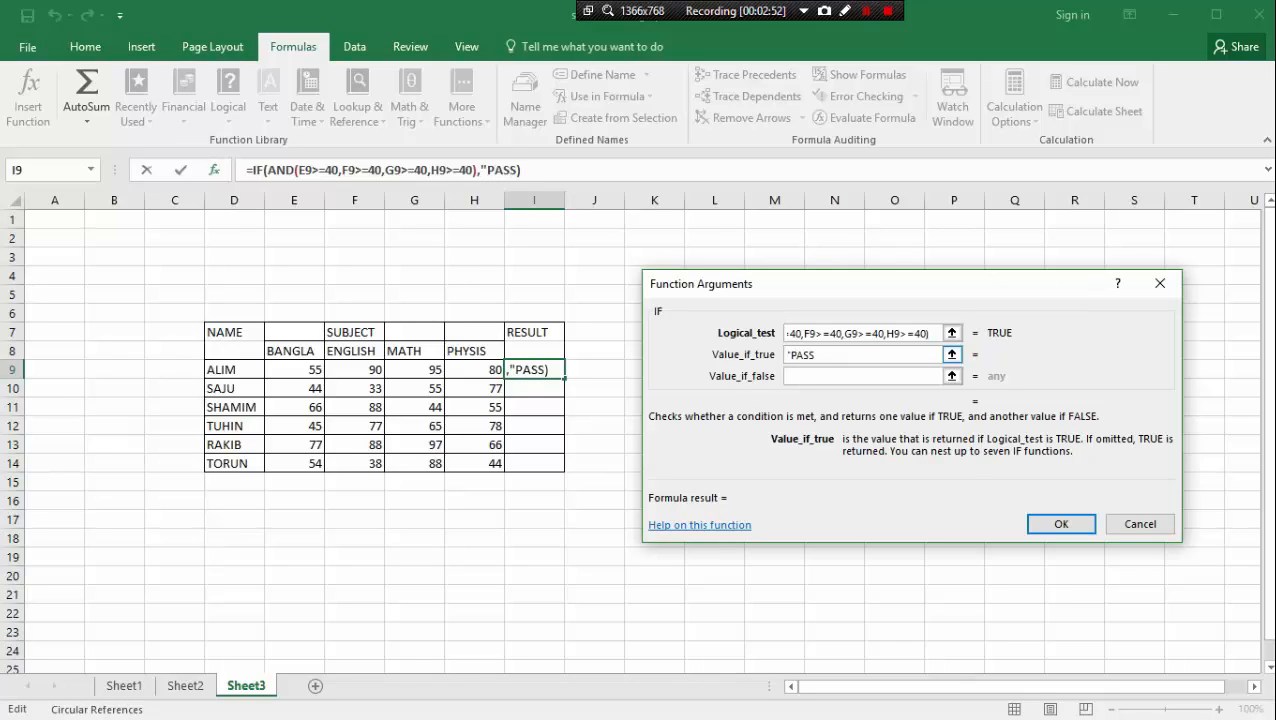
{"action": "type", "text": "\""}
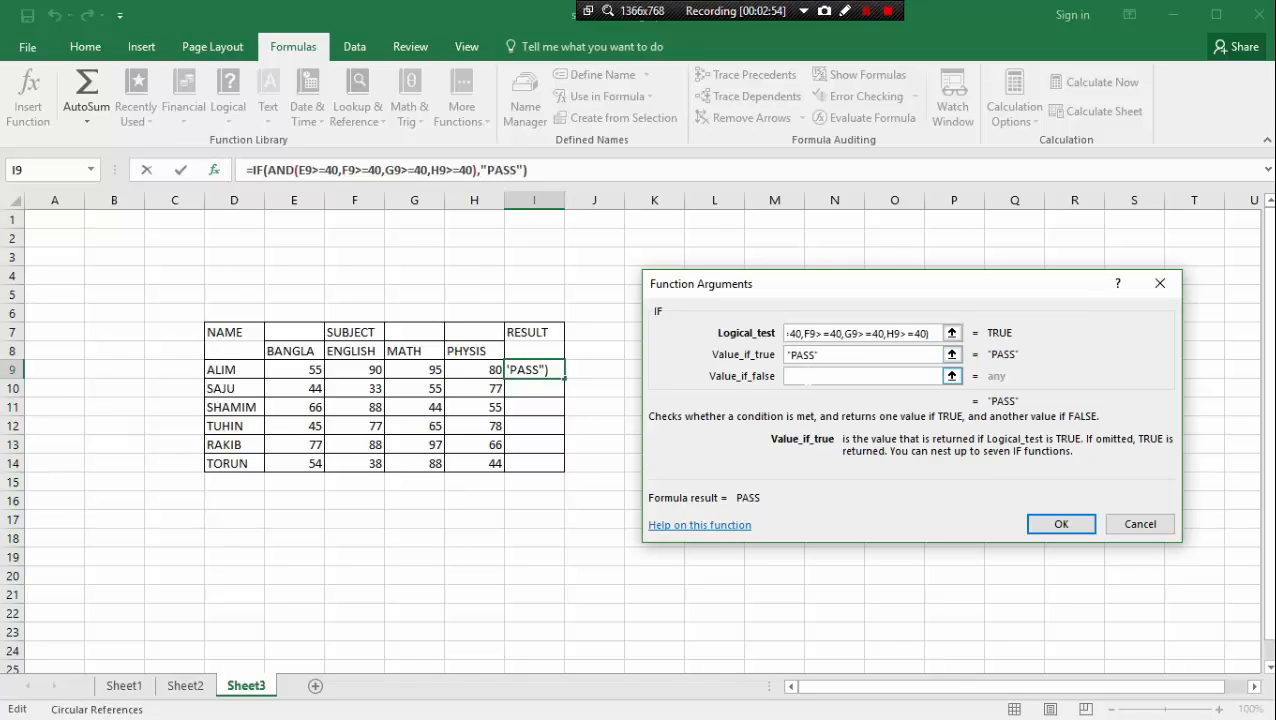
{"action": "left_click", "coordinate": [804, 376]}
{"action": "type", "text": "\""}
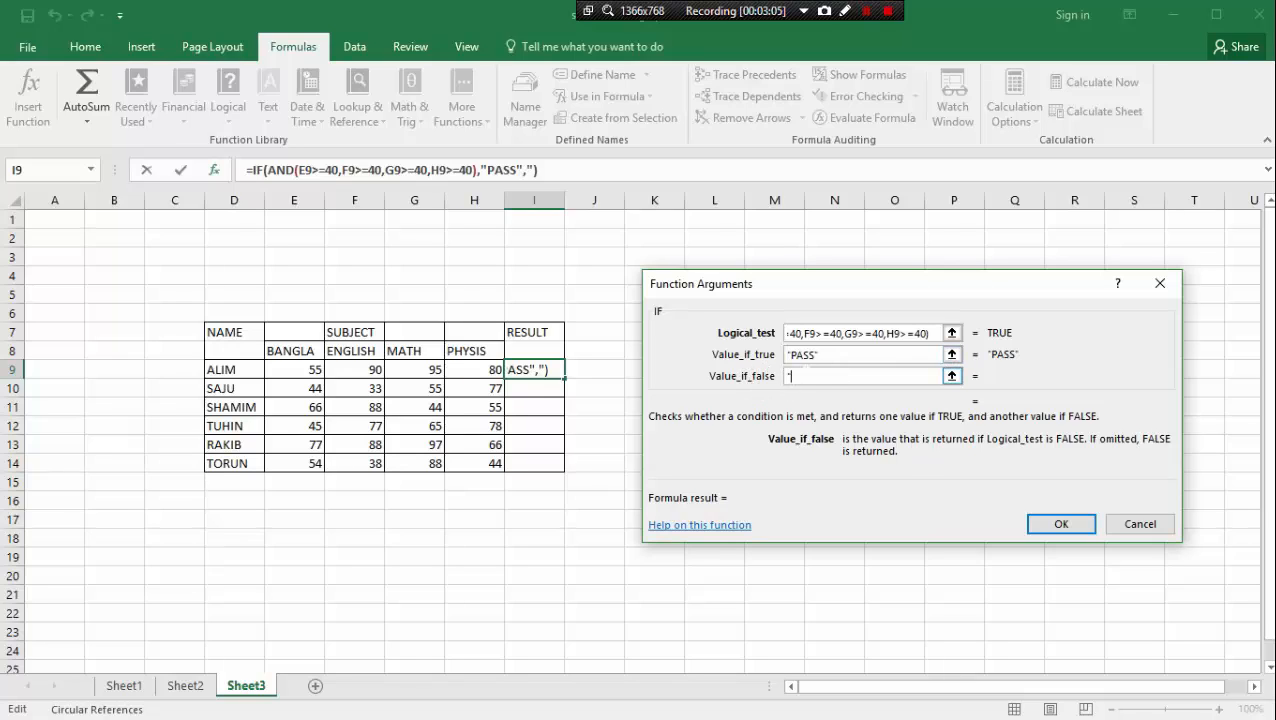
{"action": "type", "text": "FAI"}
{"action": "left_click", "coordinate": [817, 376]}
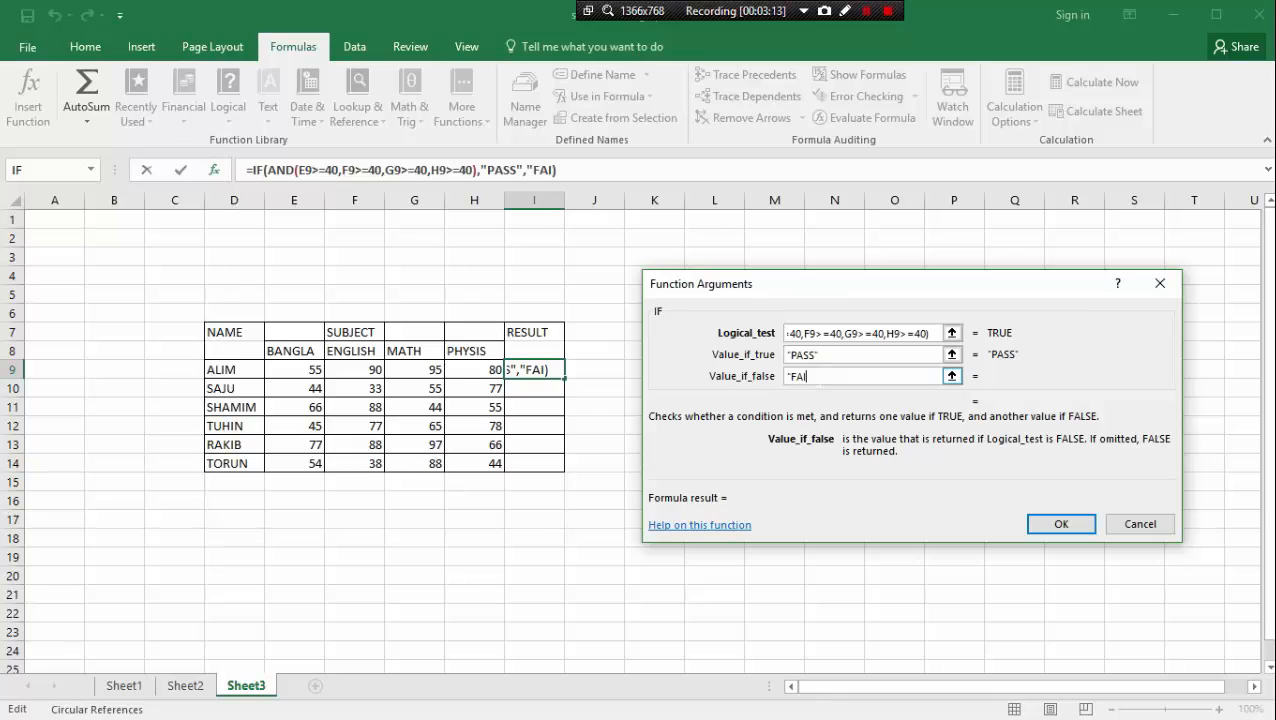
{"action": "type", "text": "L\""}
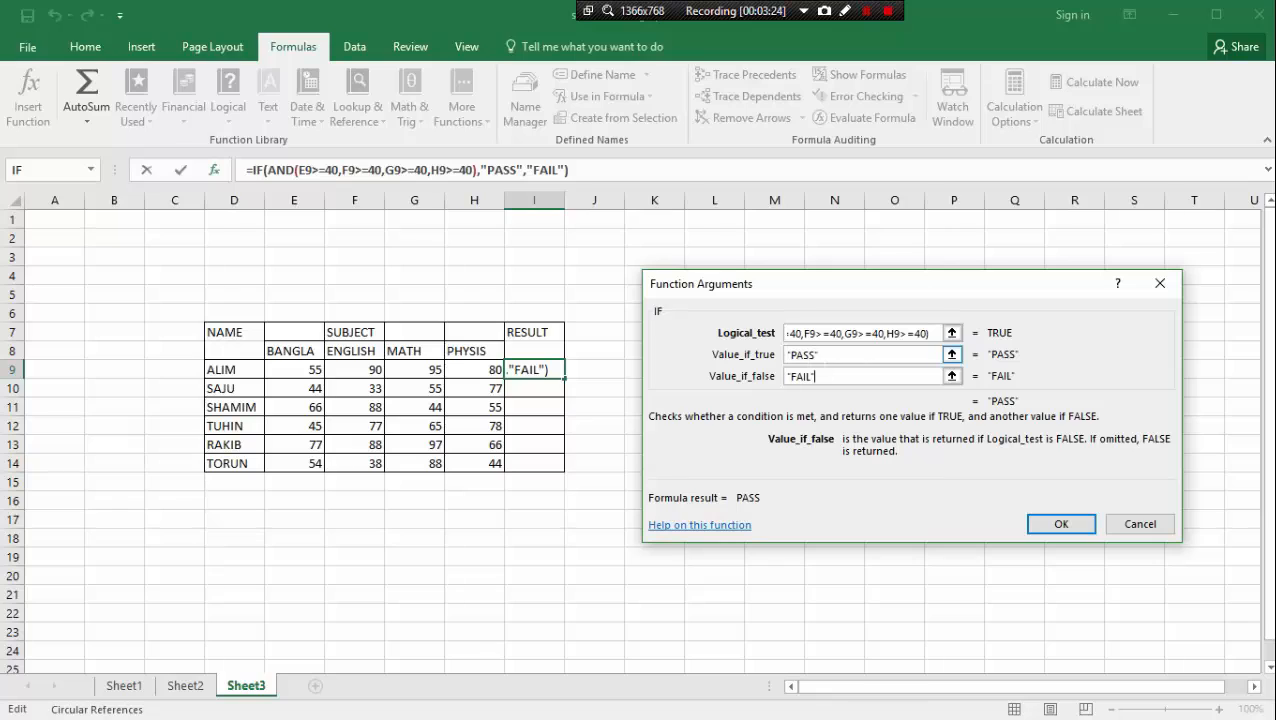
{"action": "left_click", "coordinate": [818, 376]}
{"action": "left_click", "coordinate": [1049, 528]}
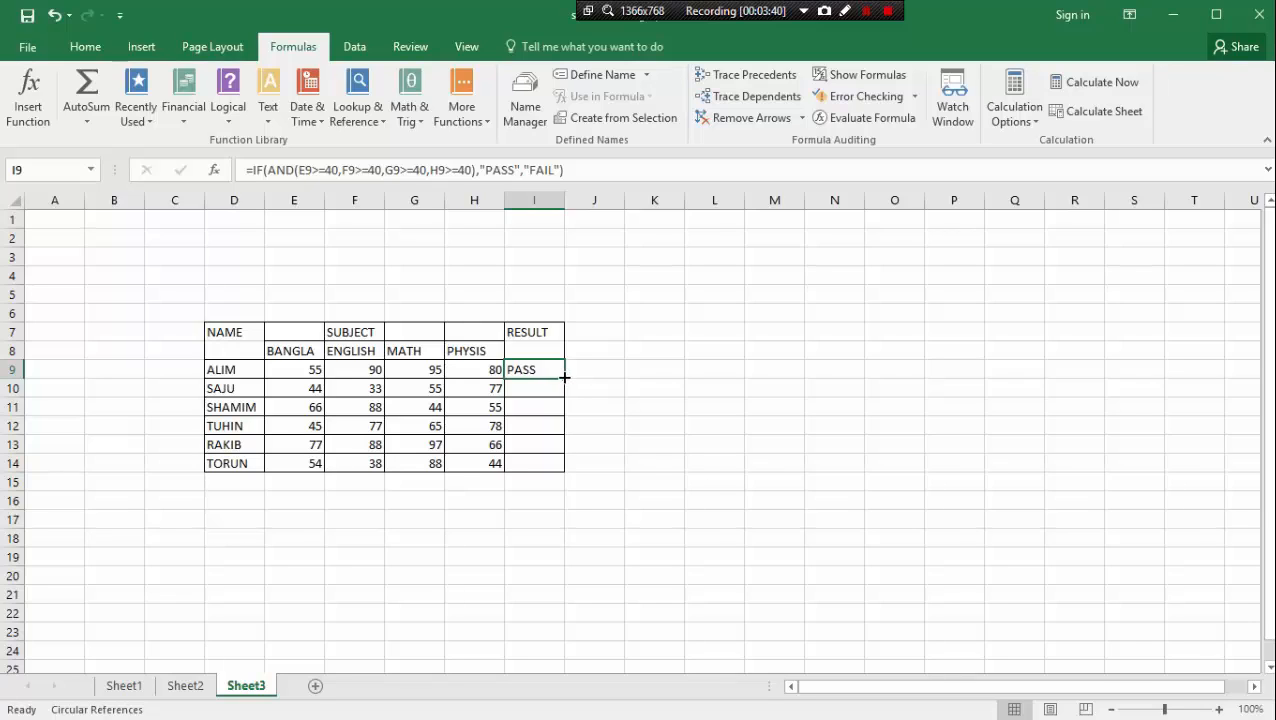
Step: Copy the PASS/FAIL formula from I9 down through I14 for the remaining students
{"action": "left_click_drag", "start_coordinate": [564, 377], "coordinate": [551, 472]}
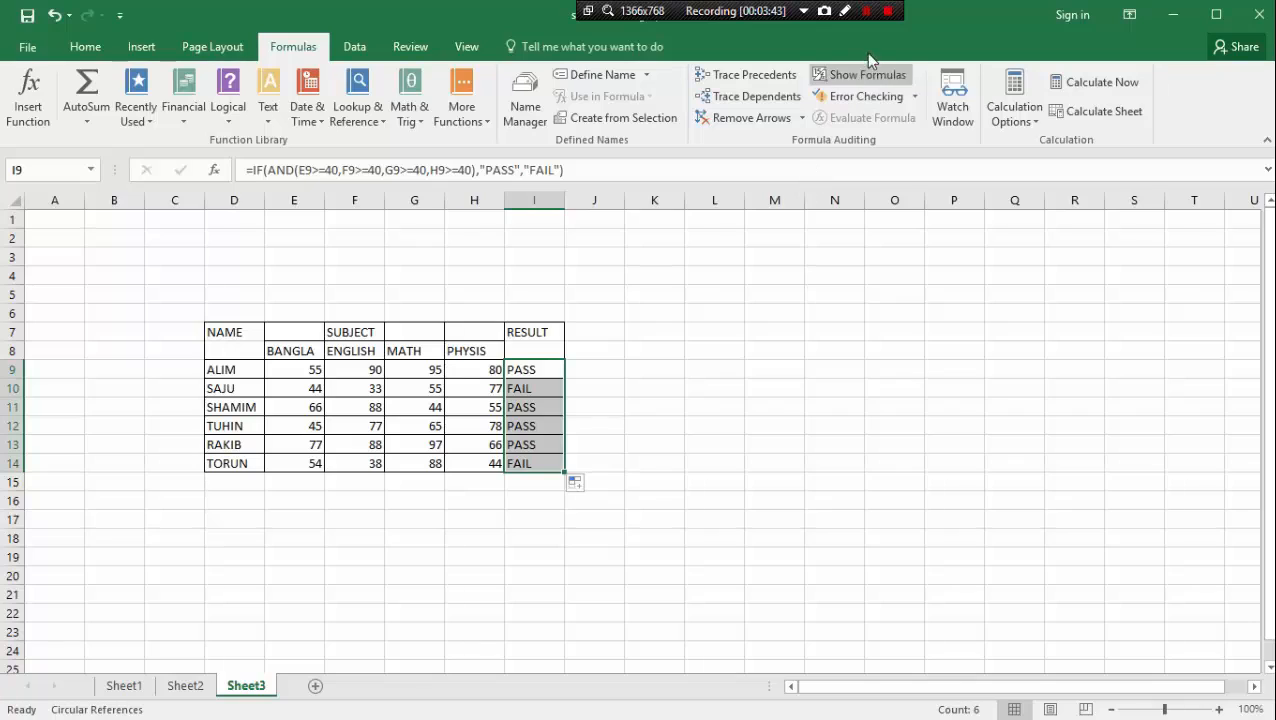
{"action": "left_click", "coordinate": [866, 11]}
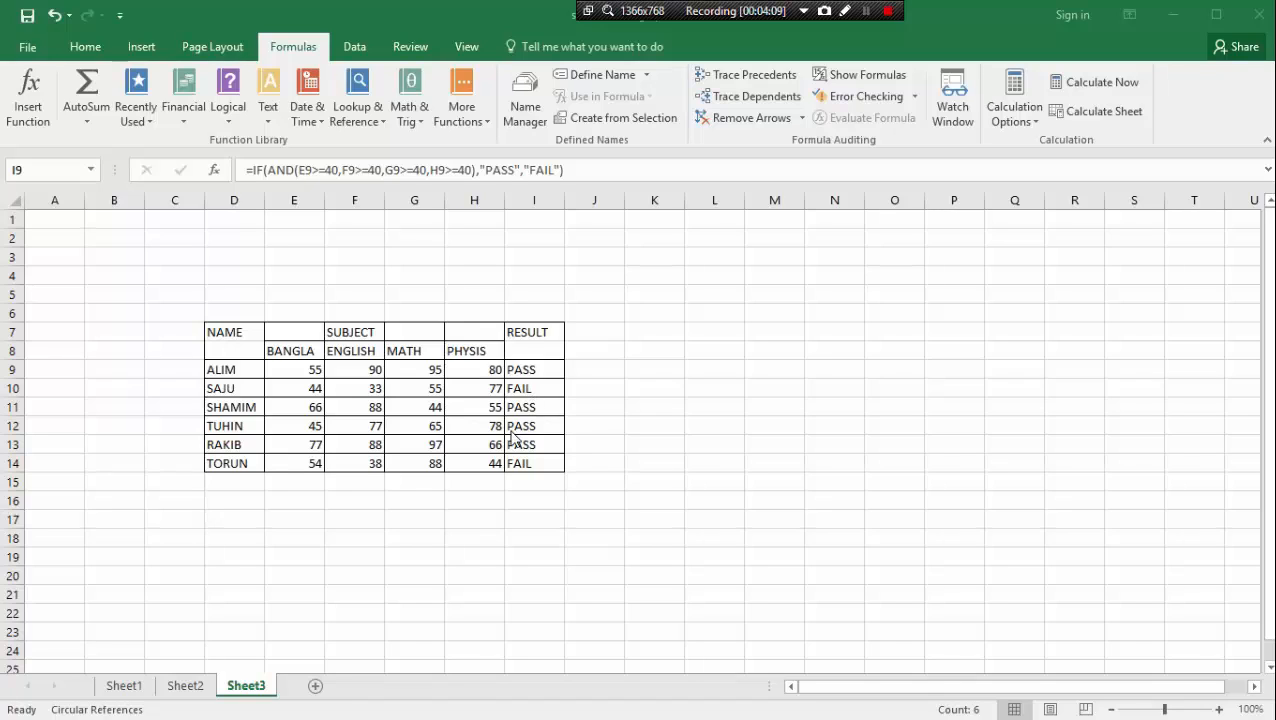
Step: Enter the title "RESULT SHEET" in cell F4 above the marks table
{"action": "double_click", "coordinate": [354, 271]}
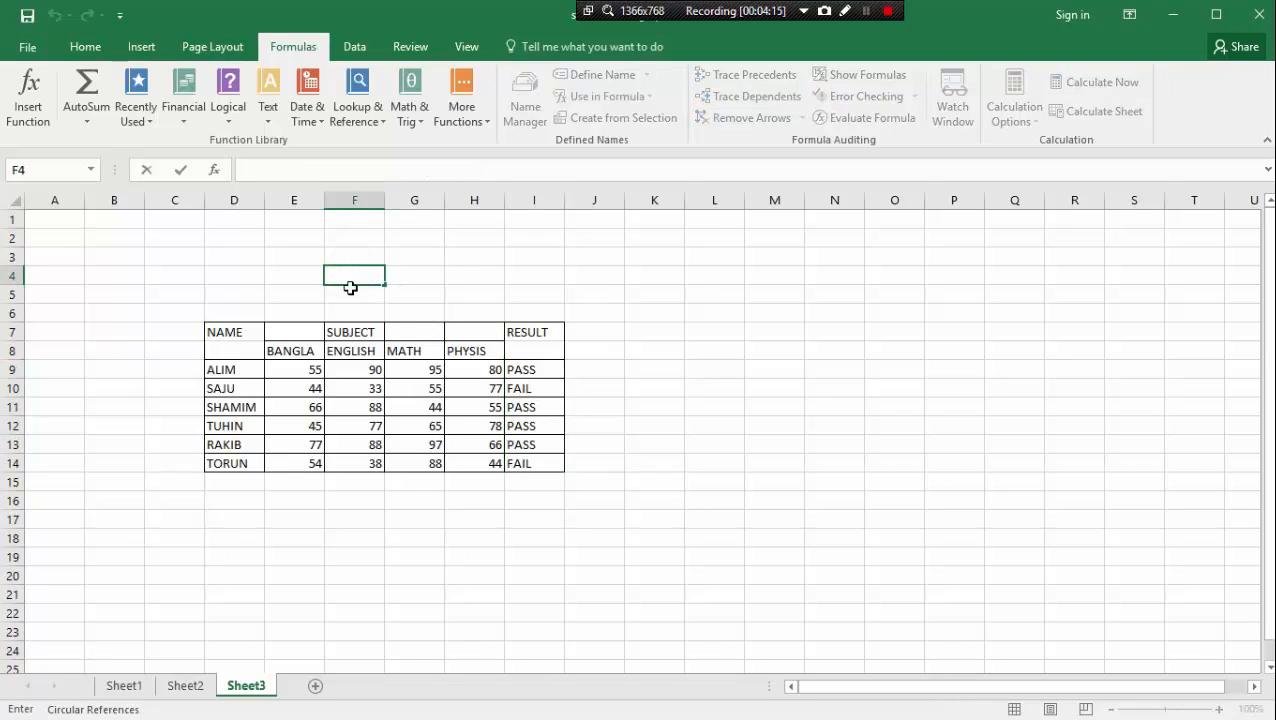
{"action": "left_click", "coordinate": [349, 277]}
{"action": "type", "text": "RESULT"}
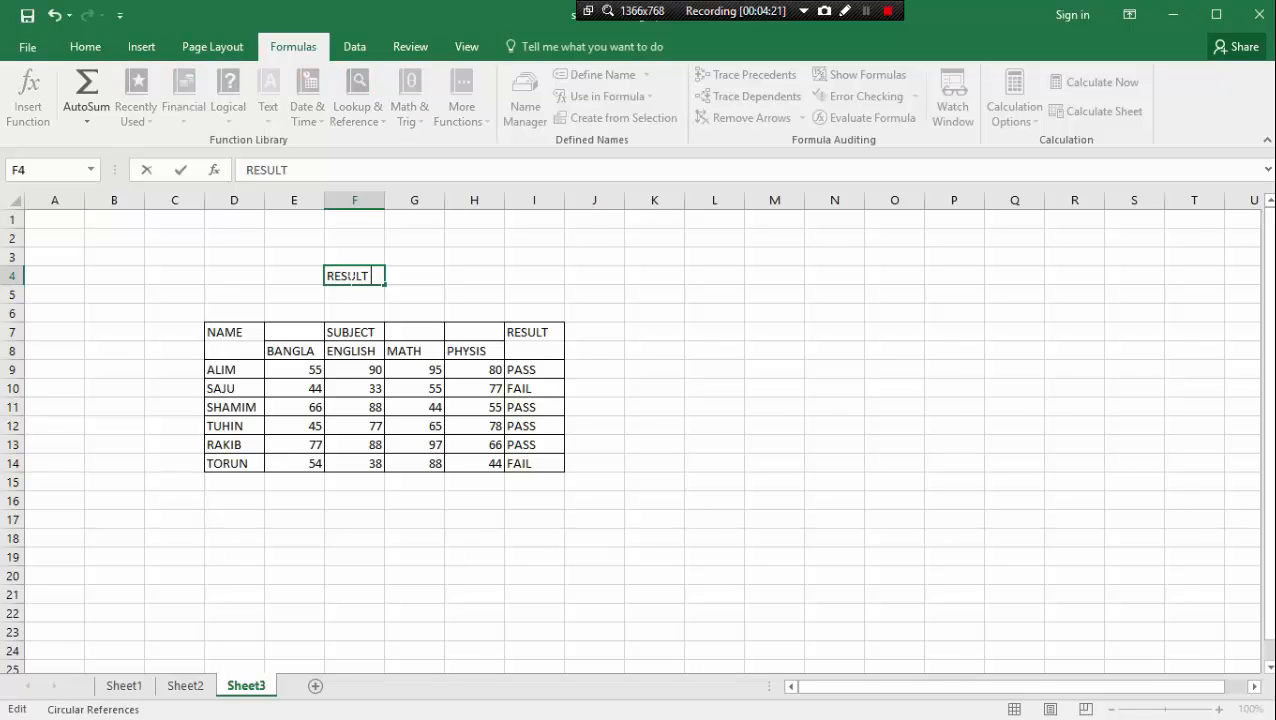
{"action": "type", "text": " SHEET"}
{"action": "left_click", "coordinate": [415, 290]}
{"action": "left_click", "coordinate": [421, 276]}
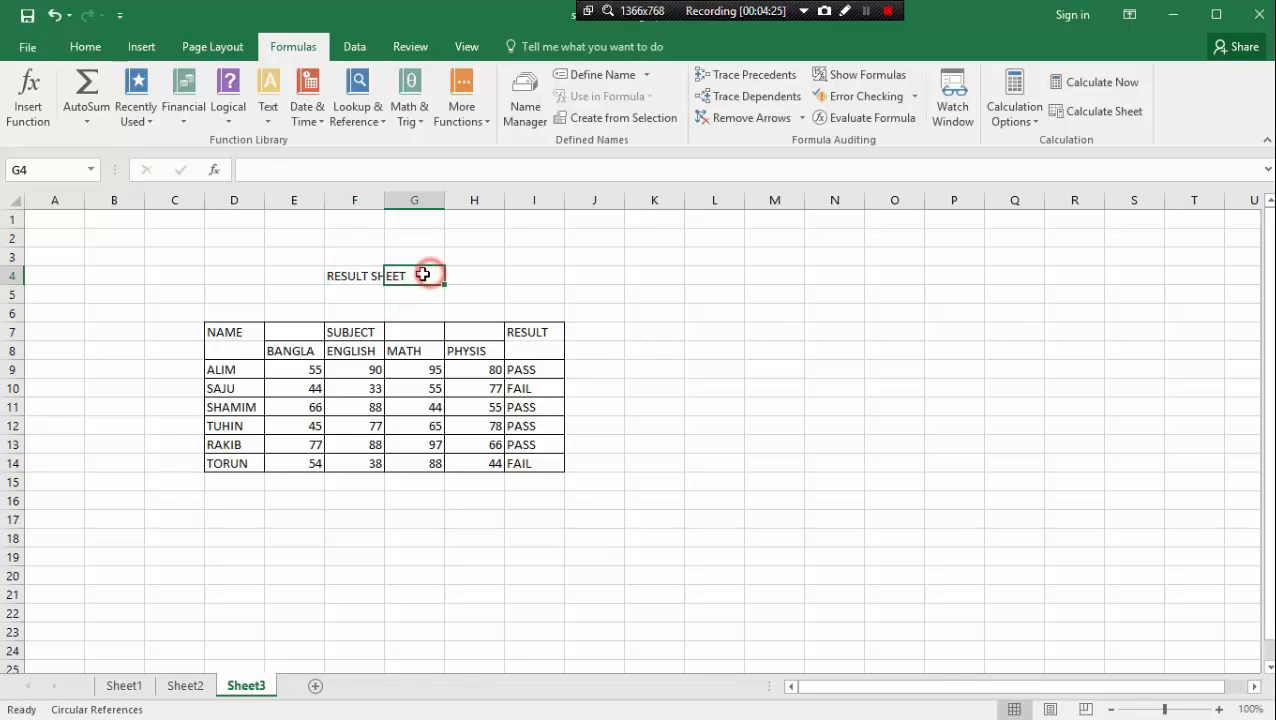
Step: Set the font size of the RESULT SHEET title in F4:G4 to 20
{"action": "left_click_drag", "start_coordinate": [349, 272], "coordinate": [390, 276]}
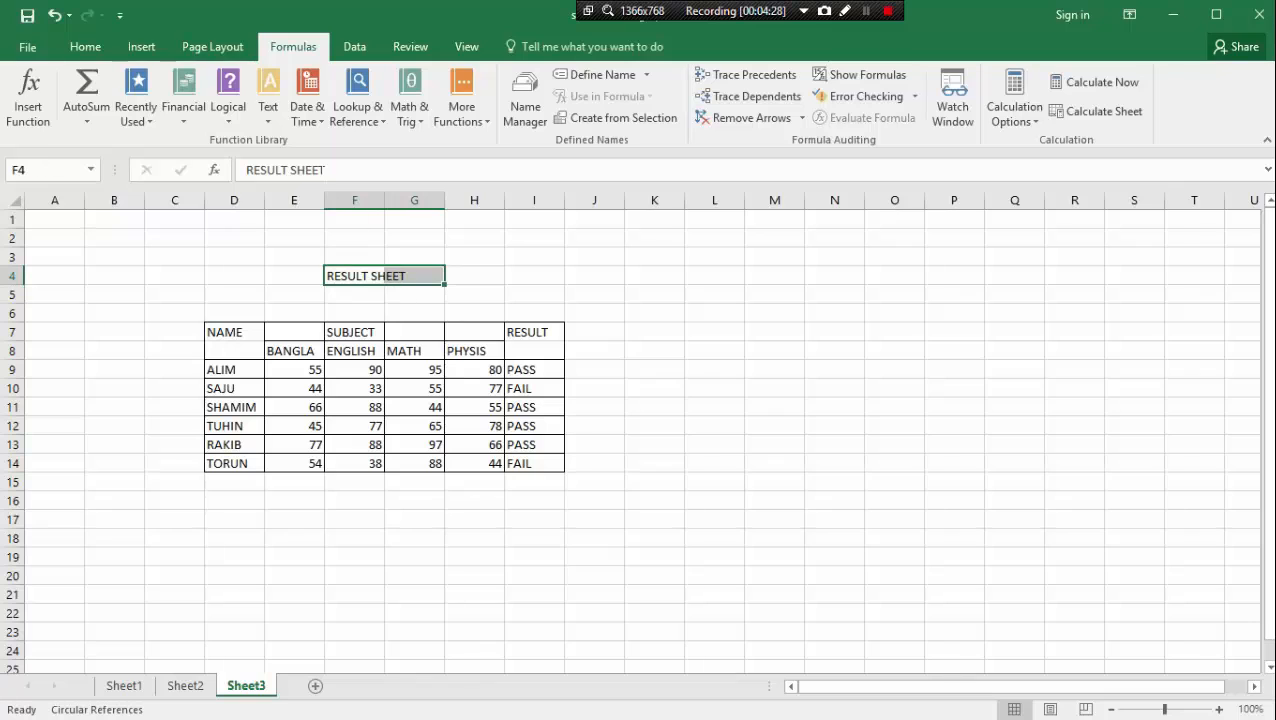
{"action": "left_click", "coordinate": [85, 46]}
{"action": "left_click", "coordinate": [290, 82]}
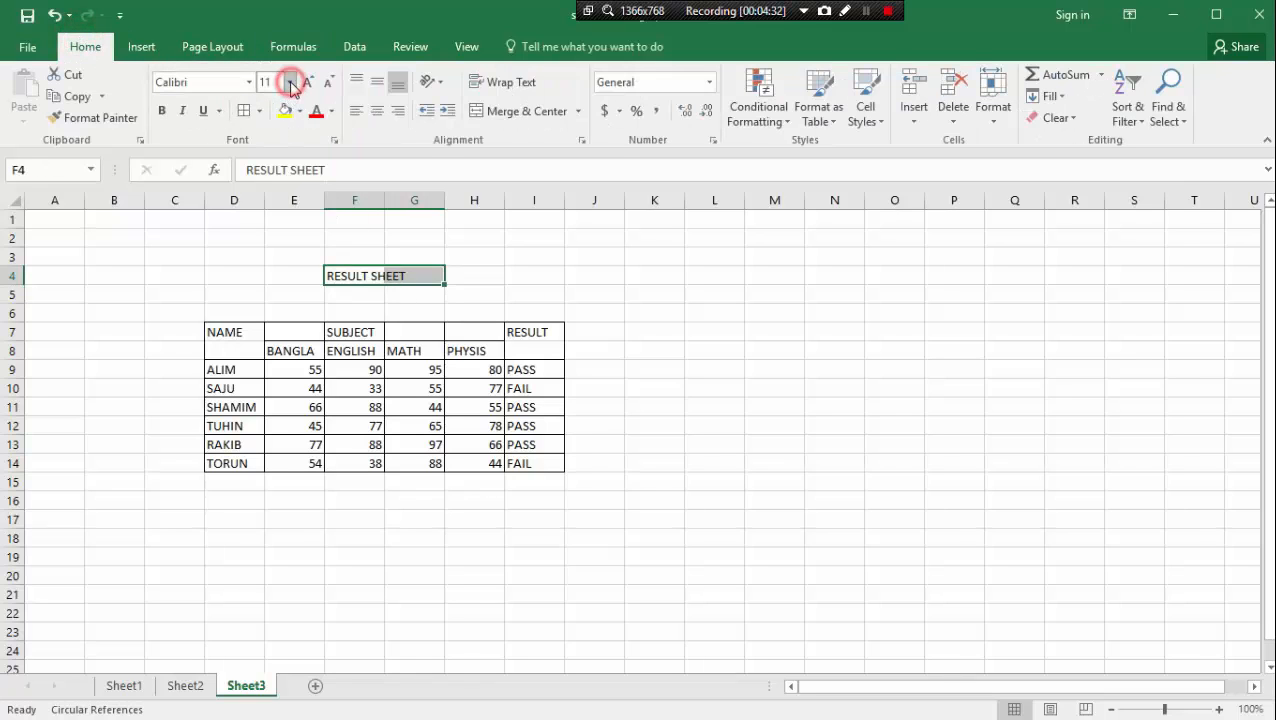
{"action": "left_click", "coordinate": [290, 82]}
{"action": "left_click", "coordinate": [290, 82]}
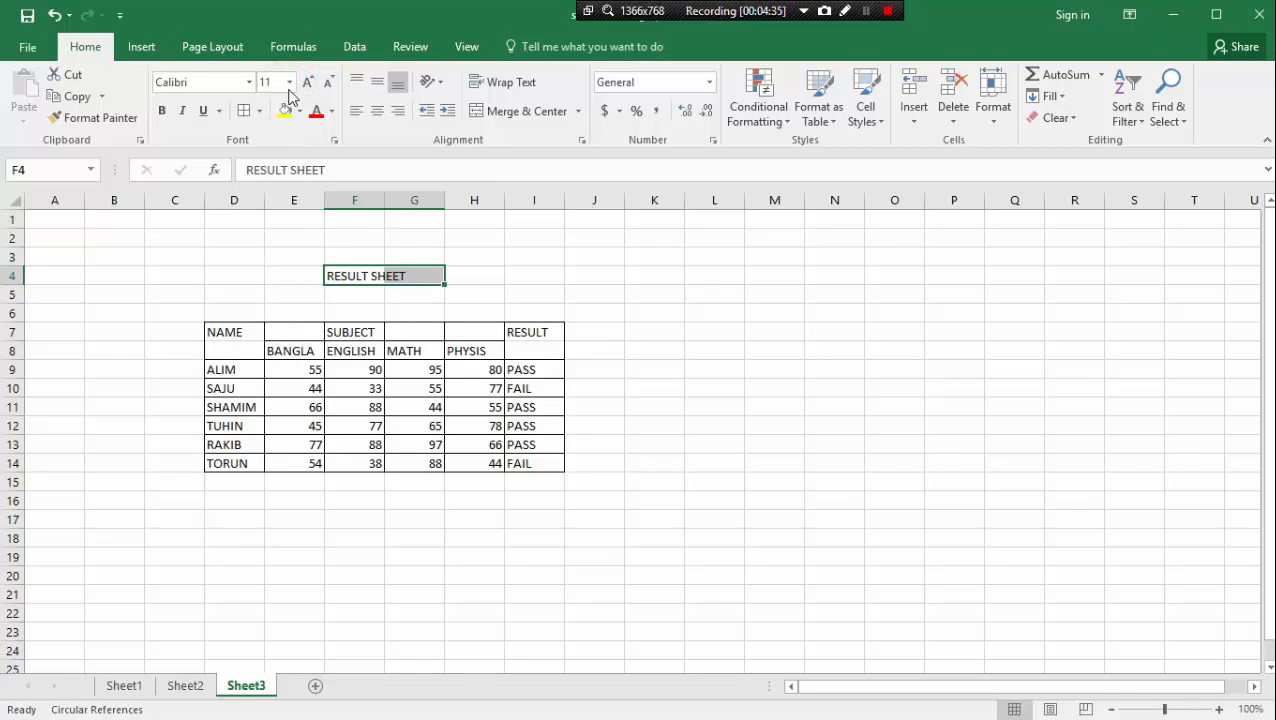
{"action": "left_click", "coordinate": [290, 84]}
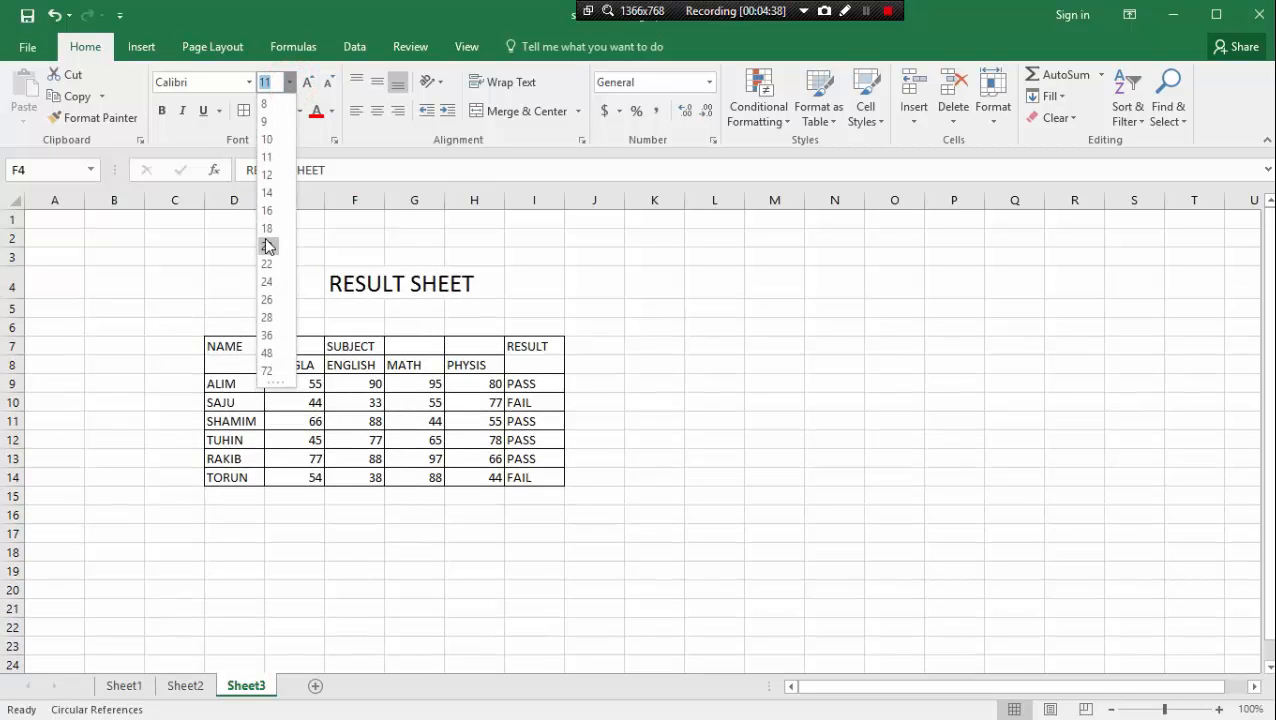
{"action": "left_click", "coordinate": [267, 246]}
Step: Center the RESULT SHEET title horizontally, applying the alignment to cells F4:H4
{"action": "left_click_drag", "start_coordinate": [345, 285], "coordinate": [422, 298]}
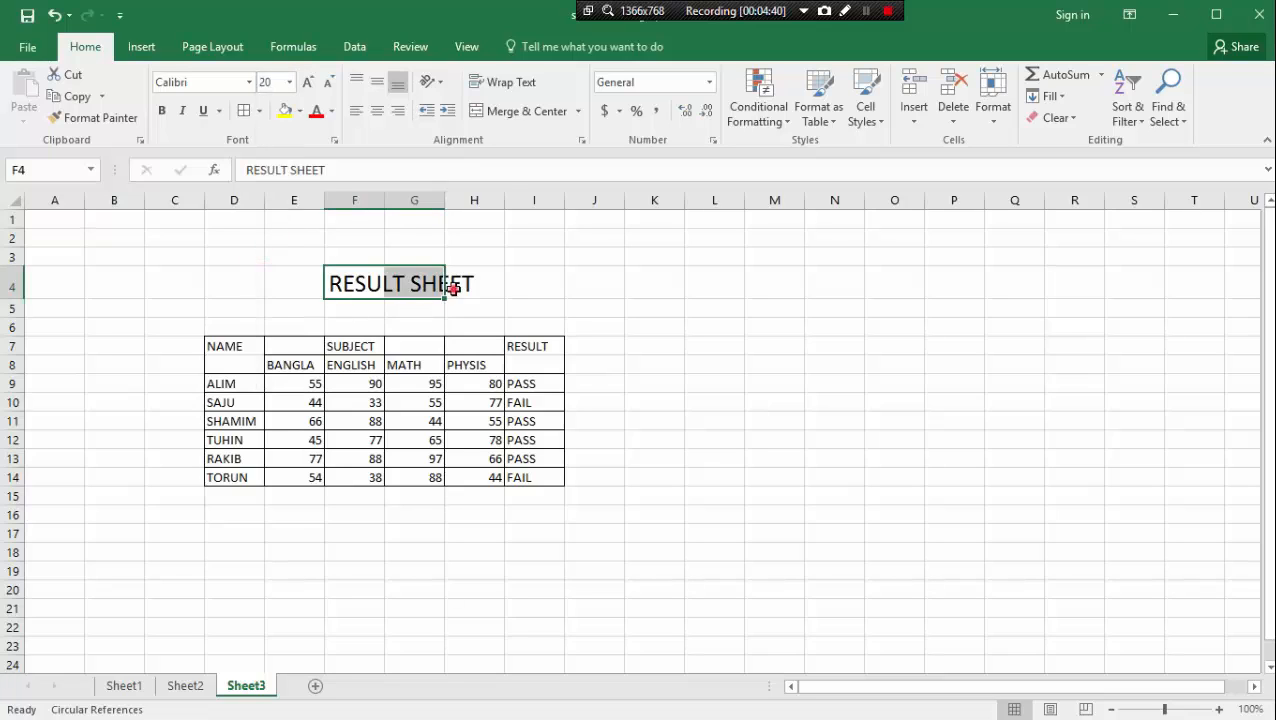
{"action": "left_click", "coordinate": [452, 288]}
{"action": "left_click_drag", "start_coordinate": [336, 285], "coordinate": [470, 288]}
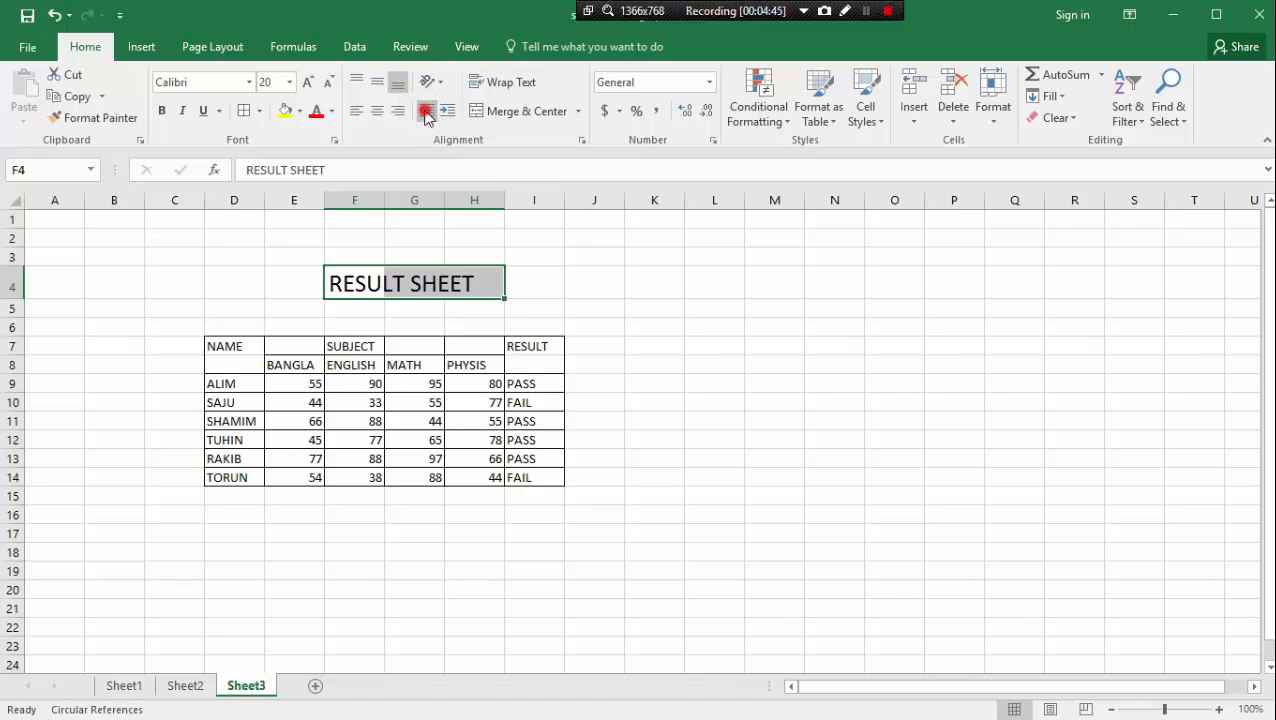
{"action": "left_click", "coordinate": [378, 111]}
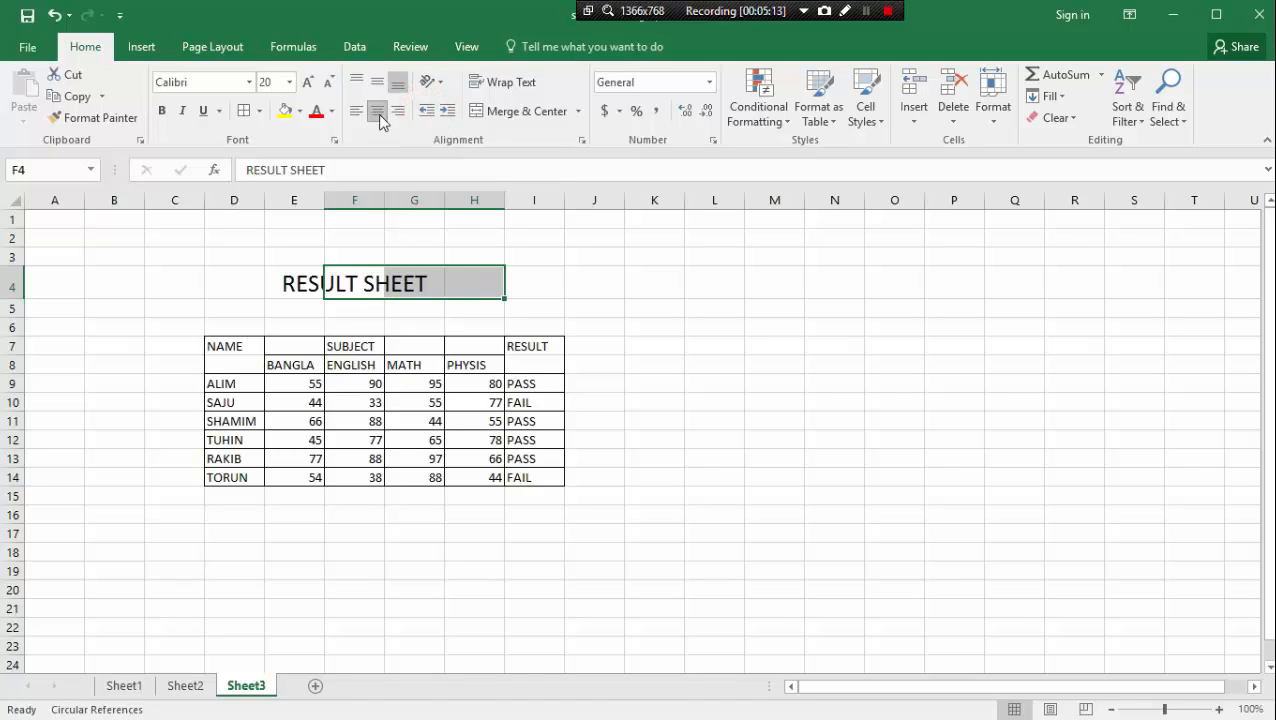
{"action": "left_click", "coordinate": [378, 111]}
{"action": "left_click", "coordinate": [378, 114]}
{"action": "left_click", "coordinate": [386, 237]}
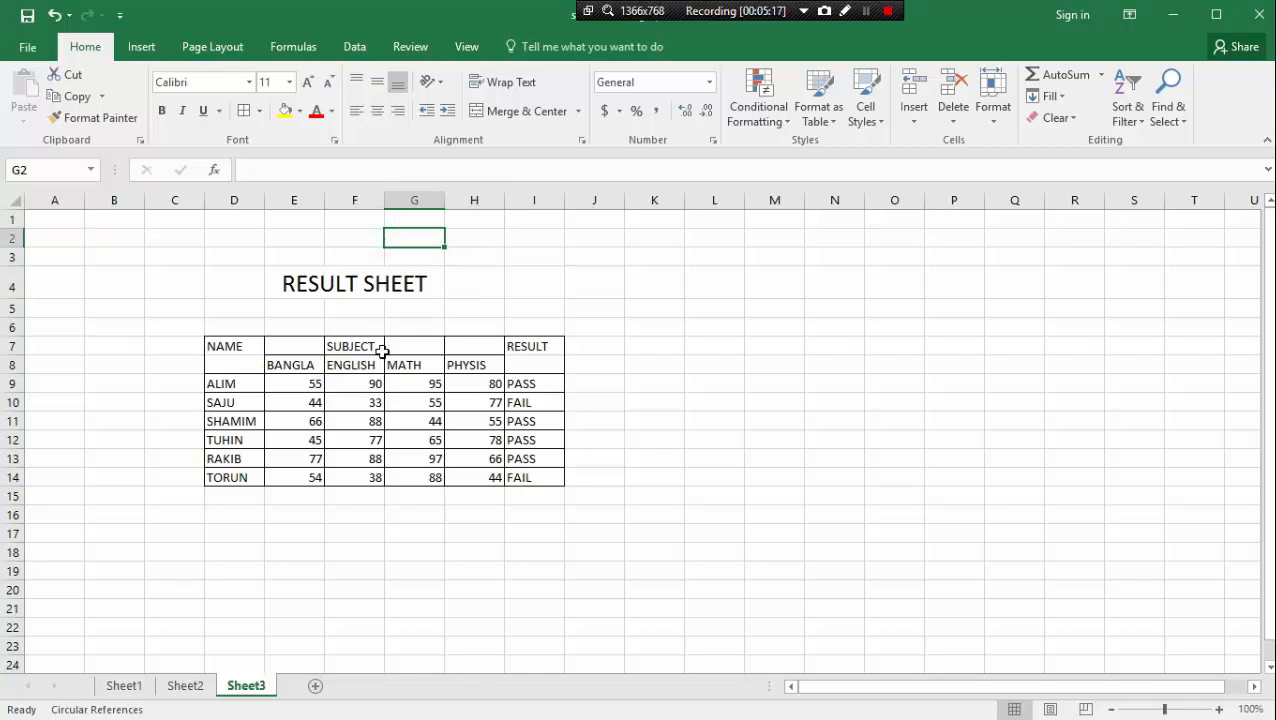
{"action": "scroll", "coordinate": [383, 348], "scroll_direction": "down", "scroll_amount": 1}
{"action": "scroll", "coordinate": [381, 345], "scroll_direction": "up", "scroll_amount": 1}
{"action": "scroll", "coordinate": [380, 345], "scroll_direction": "down", "scroll_amount": 2}
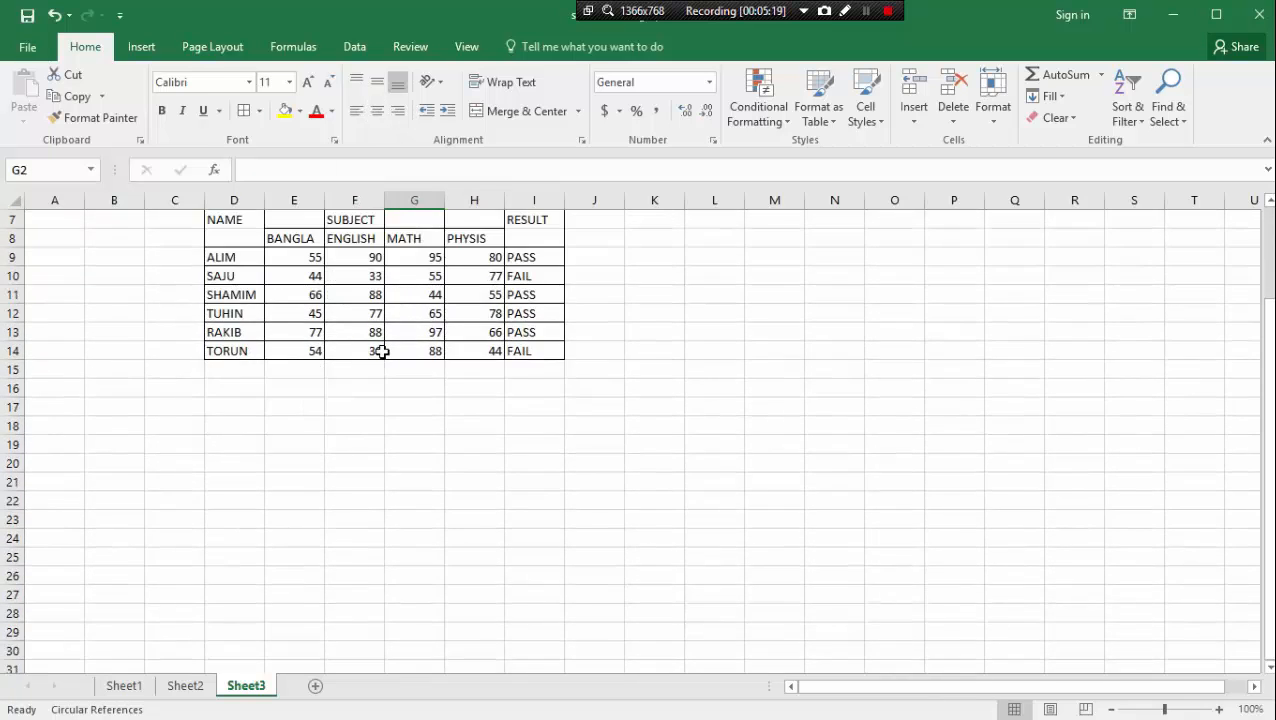
{"action": "scroll", "coordinate": [380, 400], "scroll_direction": "up", "scroll_amount": 2}
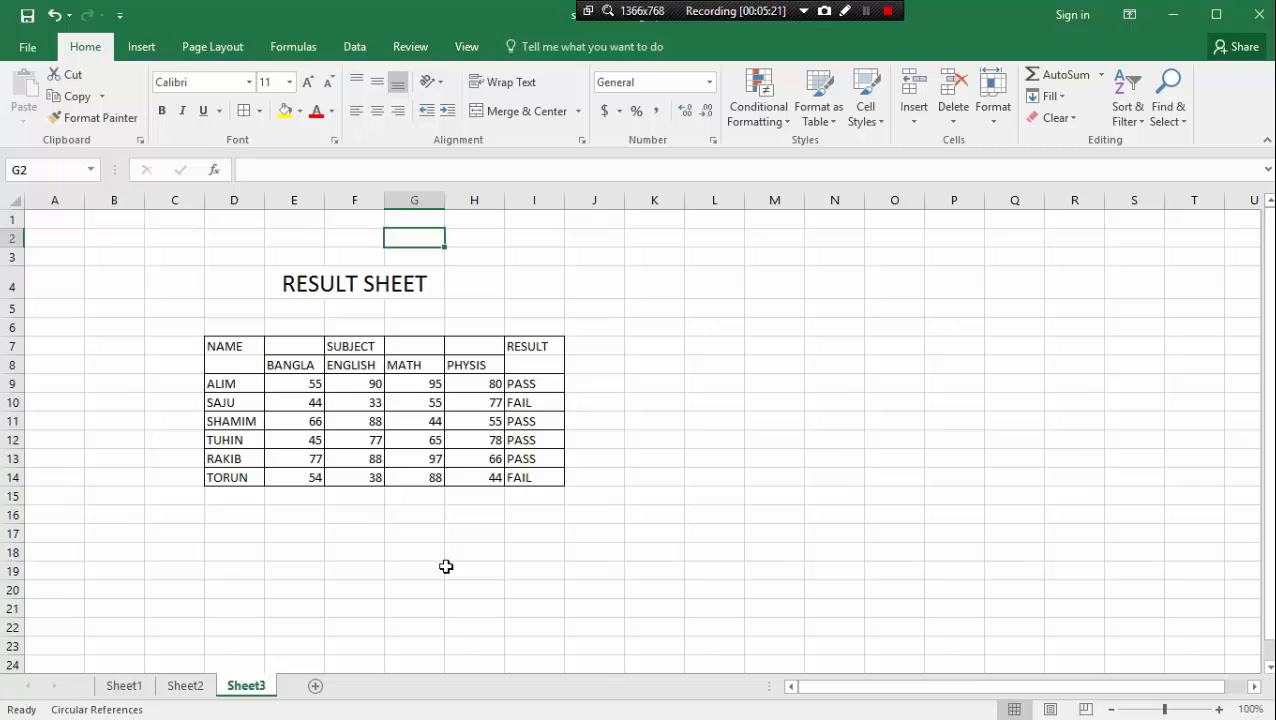
{"action": "left_click", "coordinate": [446, 566]}
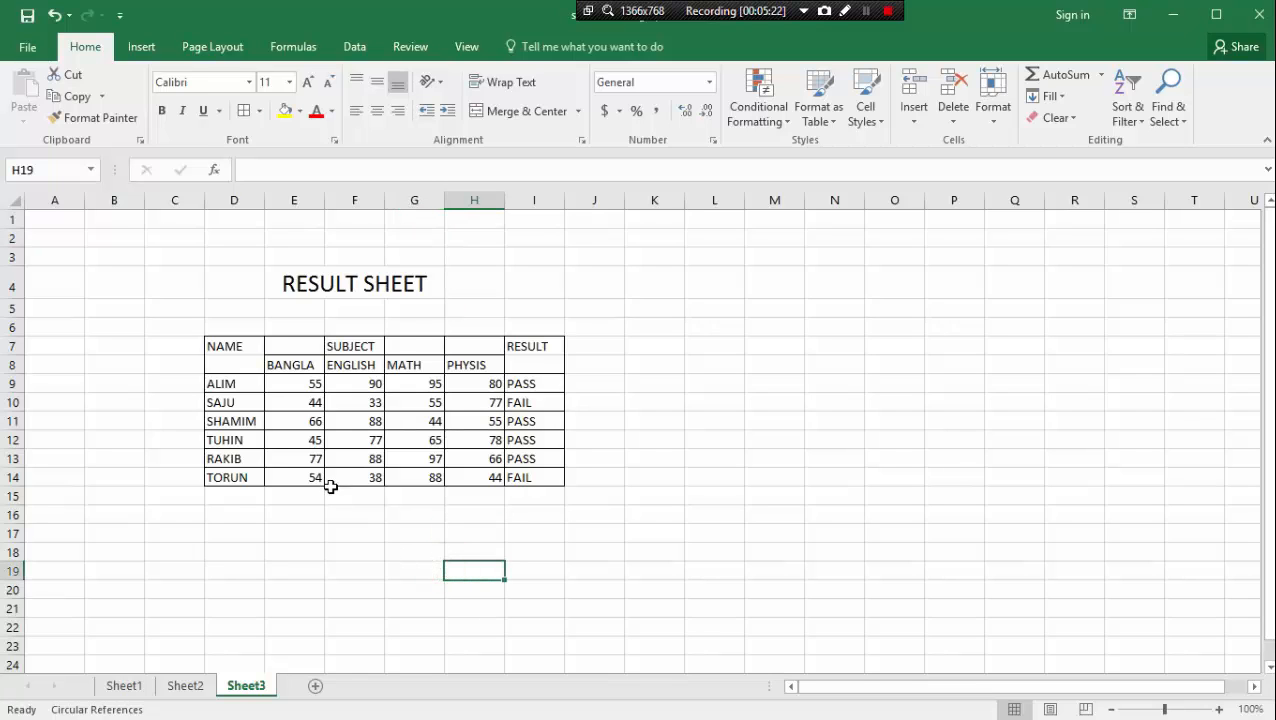